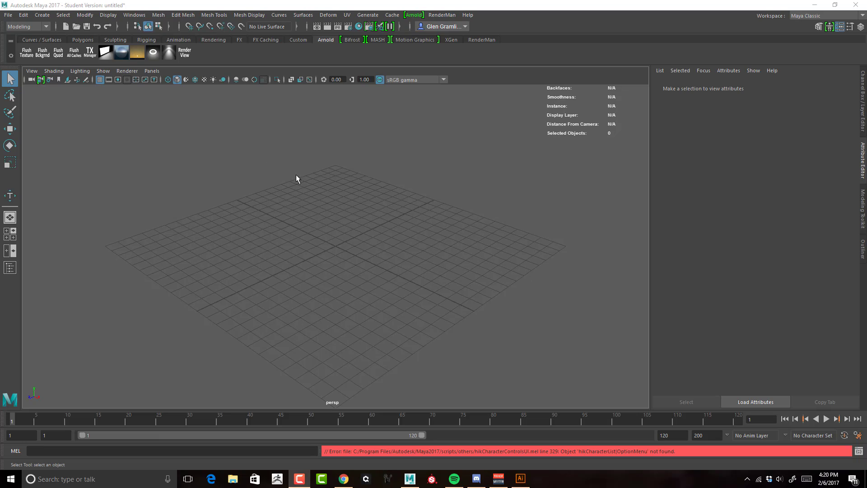
Open the Plug-in Manager to confirm the Arnold mtoa.mll plug-in is loaded
left_click(134, 15)
mouse_move(161, 101)
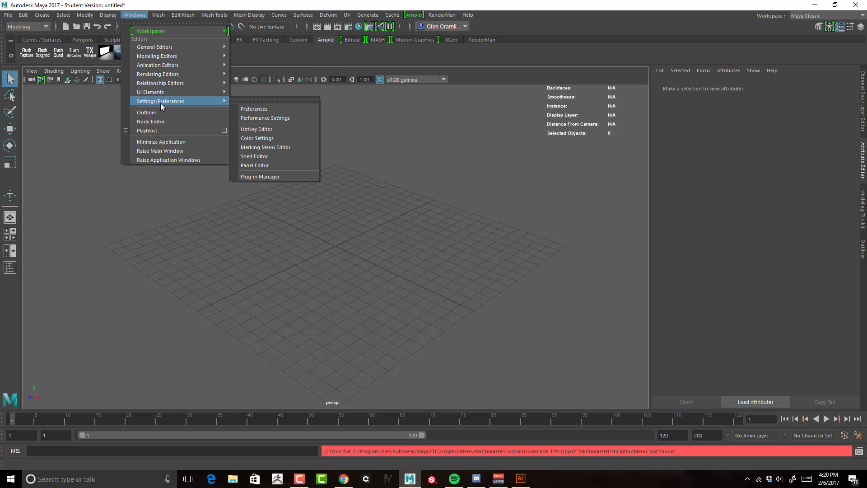
left_click(278, 175)
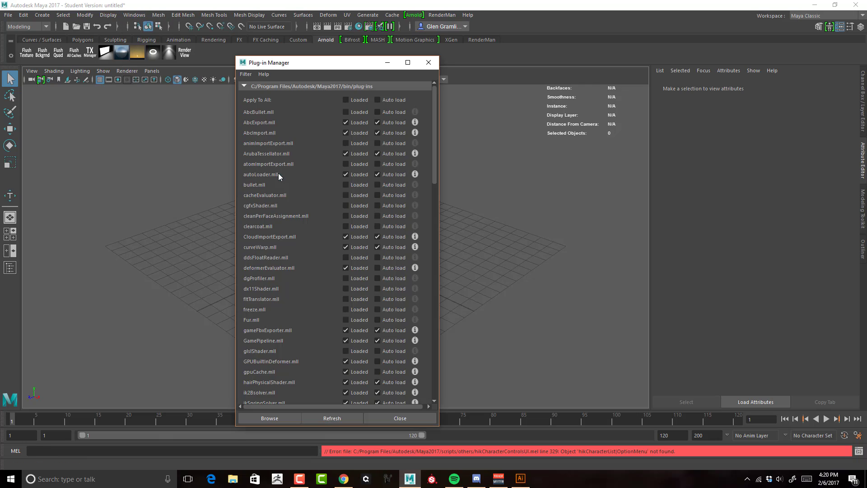
scroll(315, 176, "down", 3)
scroll(315, 175, "down", 6)
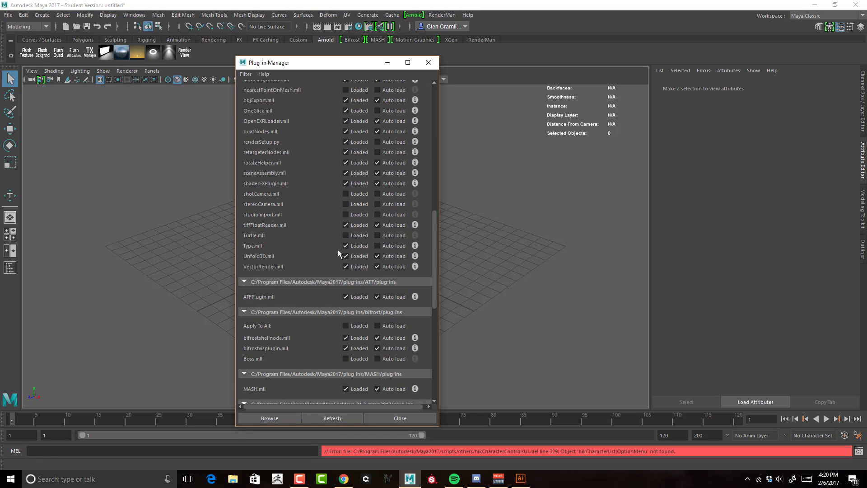
scroll(297, 252, "down", 2)
scroll(299, 252, "down", 1)
scroll(299, 253, "down", 2)
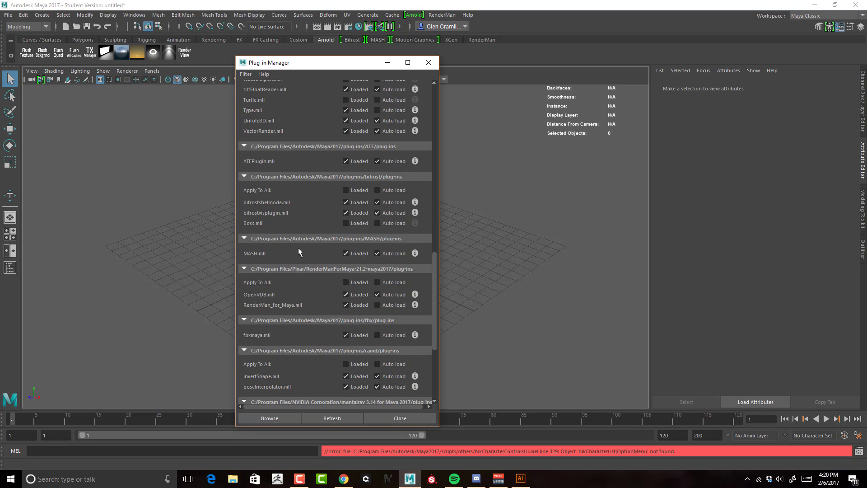
scroll(298, 252, "down", 1)
scroll(297, 252, "down", 2)
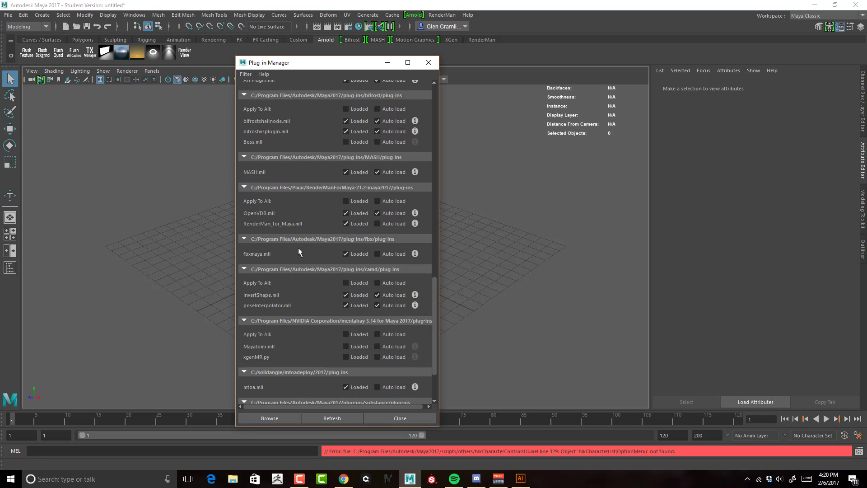
scroll(296, 280, "down", 3)
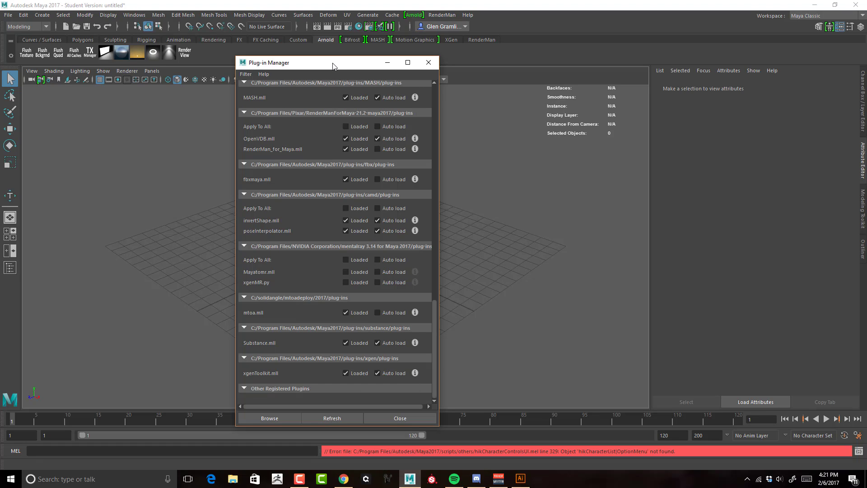
Close the Plug-in Manager and open 3DType Scene.mb without saving the untitled scene
left_click(428, 62)
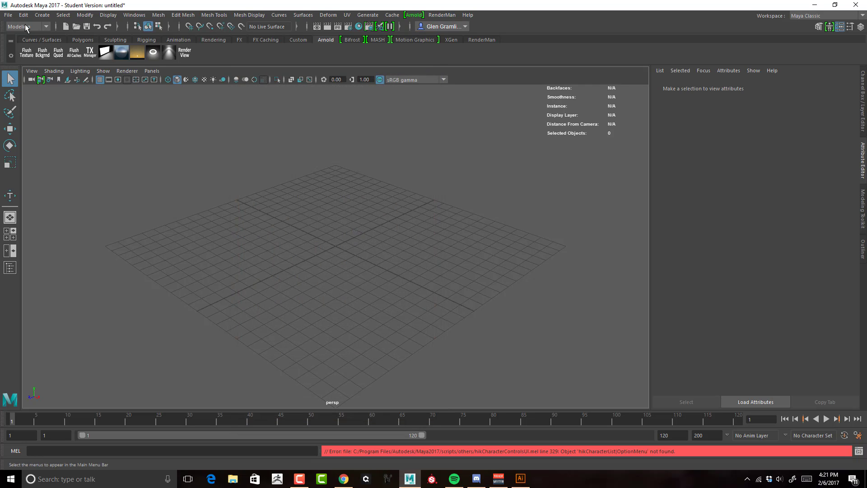
left_click(9, 14)
left_click(16, 42)
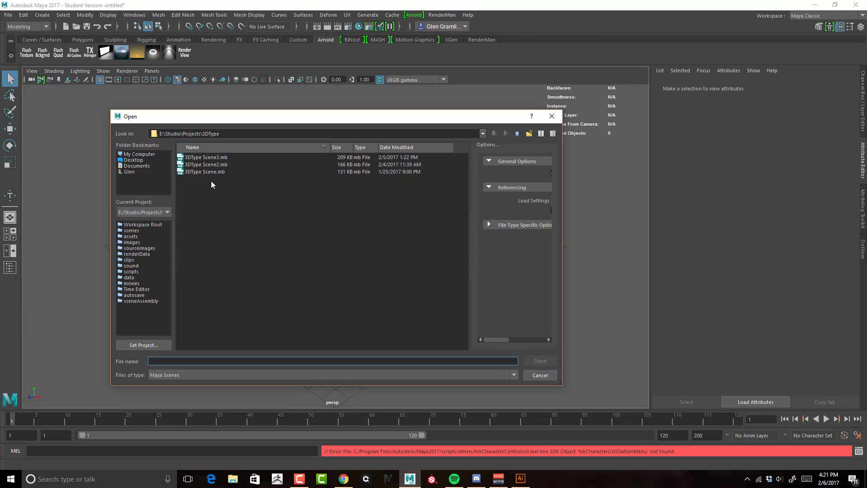
left_click(209, 171)
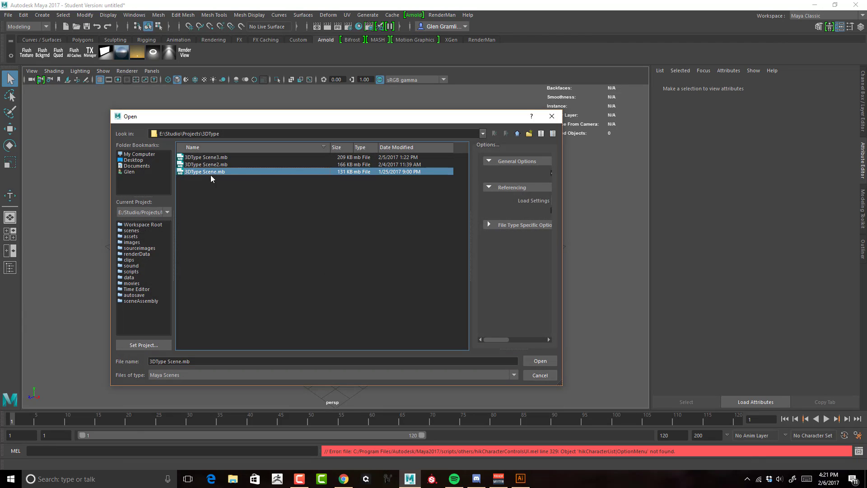
left_click(540, 361)
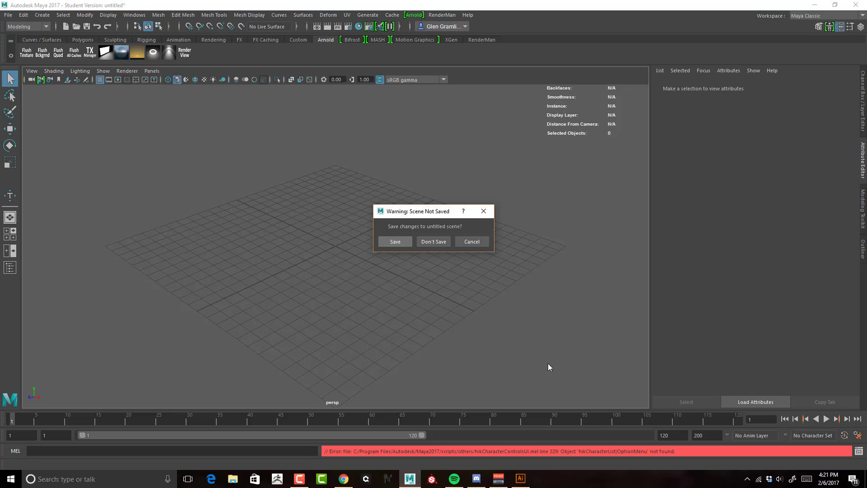
left_click(439, 241)
left_click(412, 247)
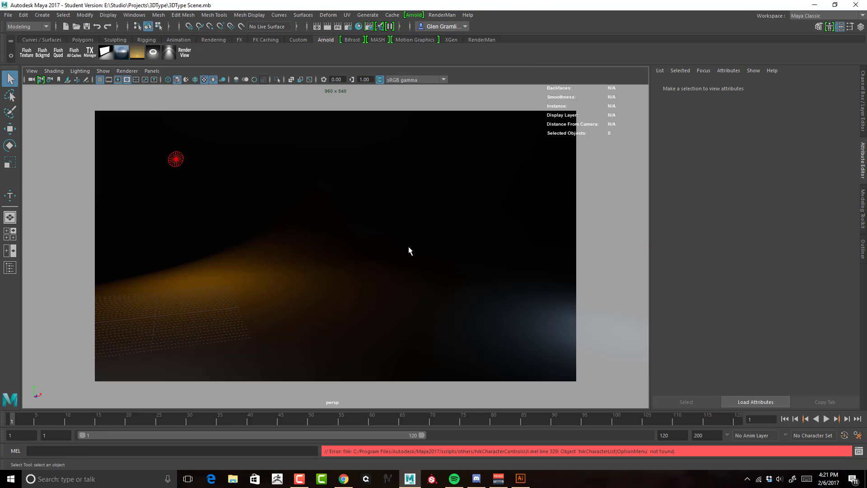
Switch to shaded display and orbit around the selected curved backdrop
key("6")
left_click_drag(361, 240, 436, 240, "alt")
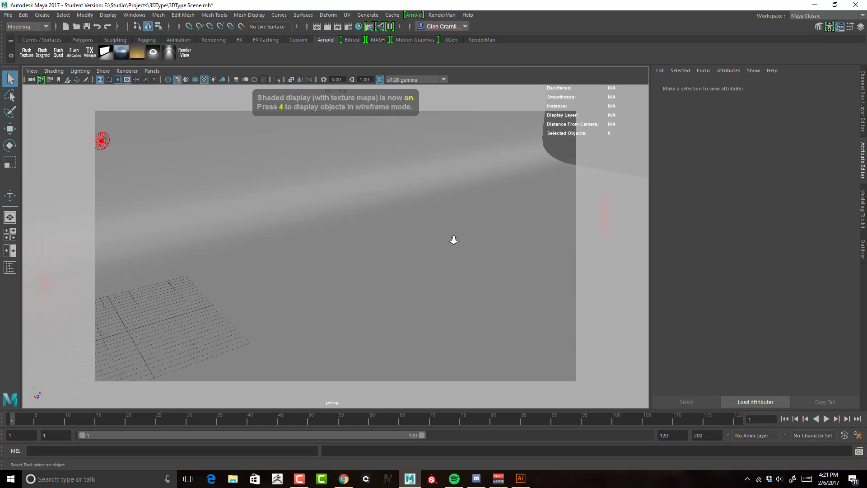
scroll(370, 236, "down", 5)
scroll(337, 239, "down", 3)
scroll(337, 239, "up", 3)
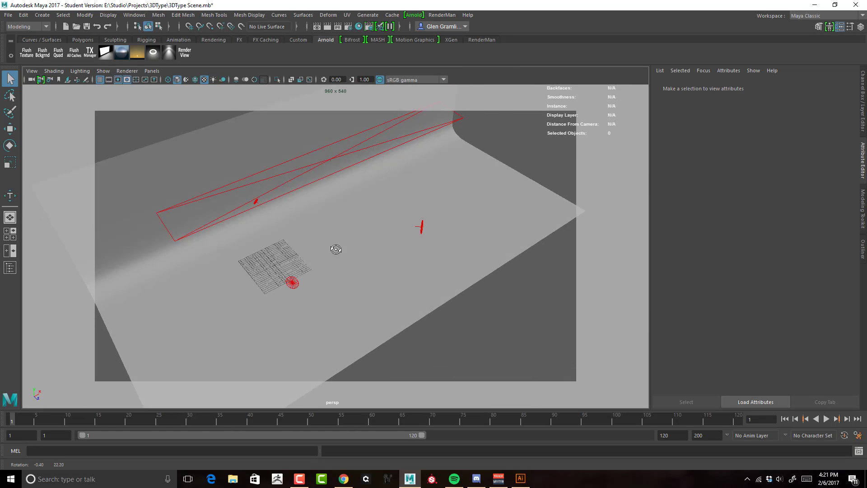
scroll(334, 245, "down", 3)
left_click(332, 241)
mouse_move(356, 250)
left_mouse_down("alt")
mouse_move(335, 245)
mouse_move(305, 266)
left_mouse_up("alt")
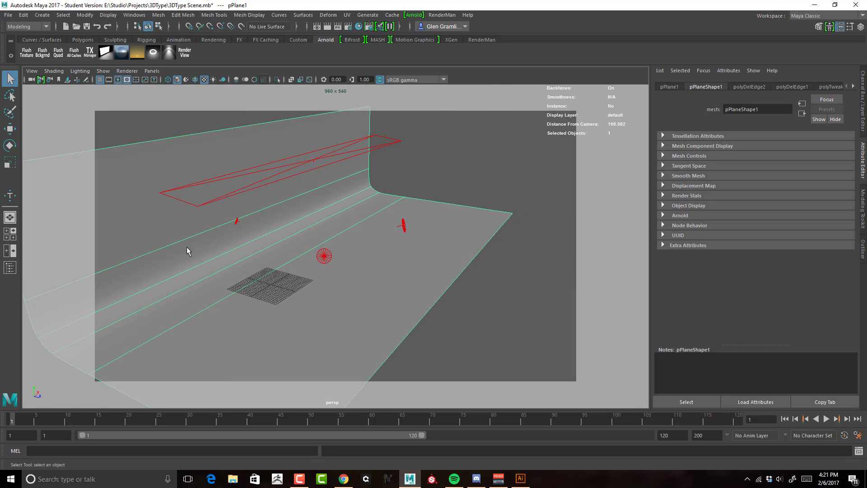
left_click_drag(410, 292, 435, 249, "alt")
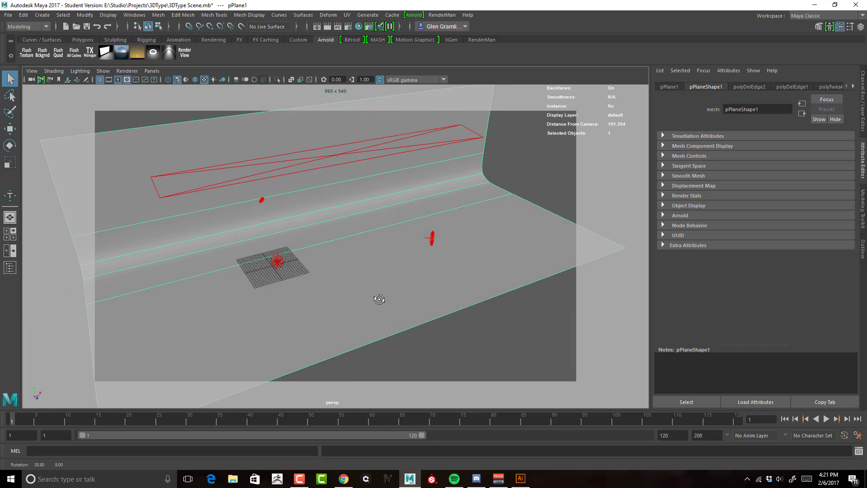
Select each area light in turn, then orbit to a more frontal view
left_click(431, 239)
left_click(271, 262)
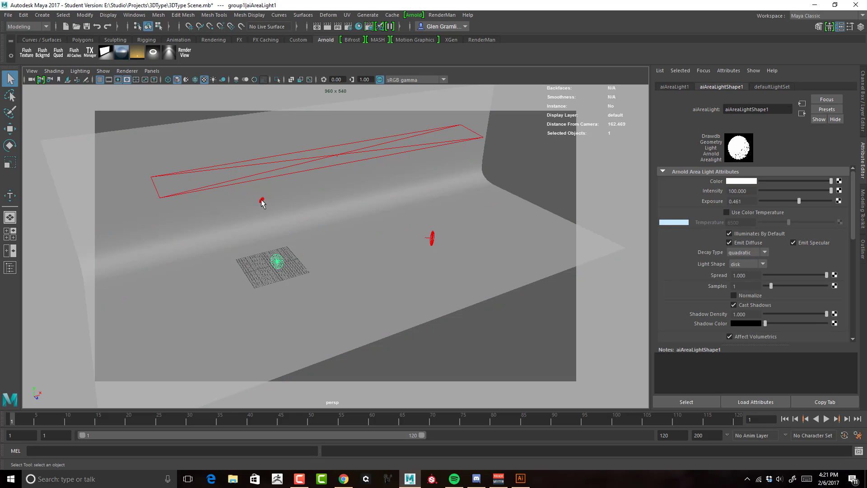
left_click(262, 200)
left_click(299, 169)
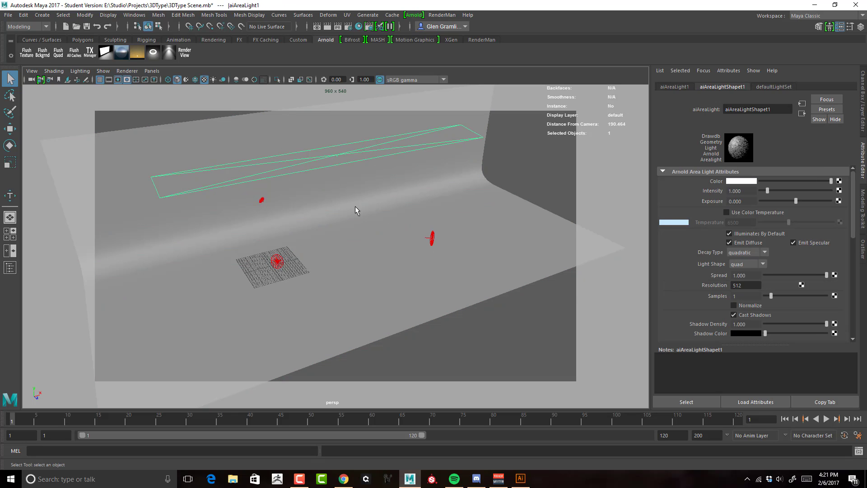
mouse_move(362, 211)
left_mouse_down("alt")
mouse_move(343, 210)
mouse_move(359, 208)
left_mouse_up("alt")
mouse_move(339, 255)
left_mouse_down("alt")
mouse_move(338, 265)
mouse_move(315, 263)
left_mouse_up("alt")
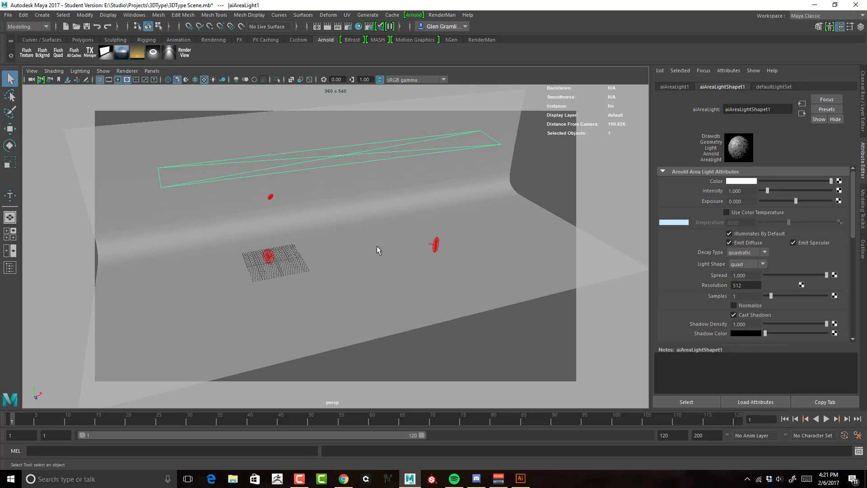
mouse_move(344, 288)
left_mouse_down("alt")
mouse_move(339, 277)
mouse_move(376, 244)
mouse_move(449, 246)
mouse_move(402, 249)
mouse_move(418, 252)
left_mouse_up("alt")
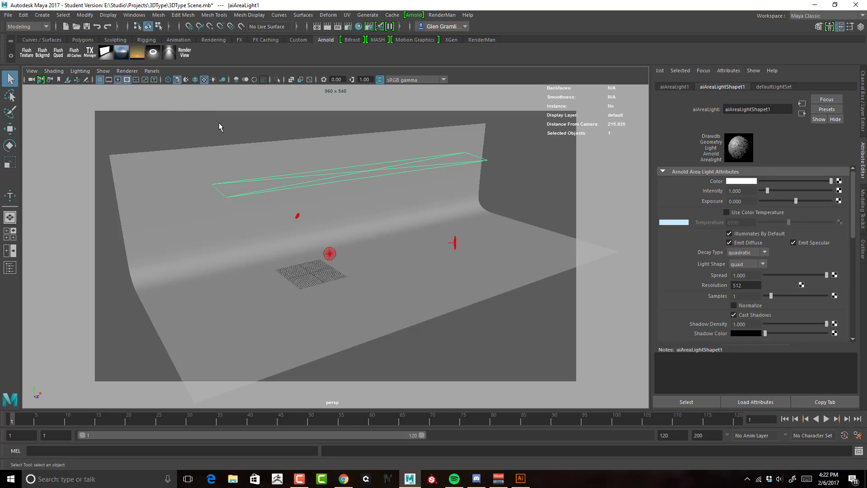
Jump the viewport to the cameraView1 camera bookmark
left_click(32, 72)
mouse_move(49, 232)
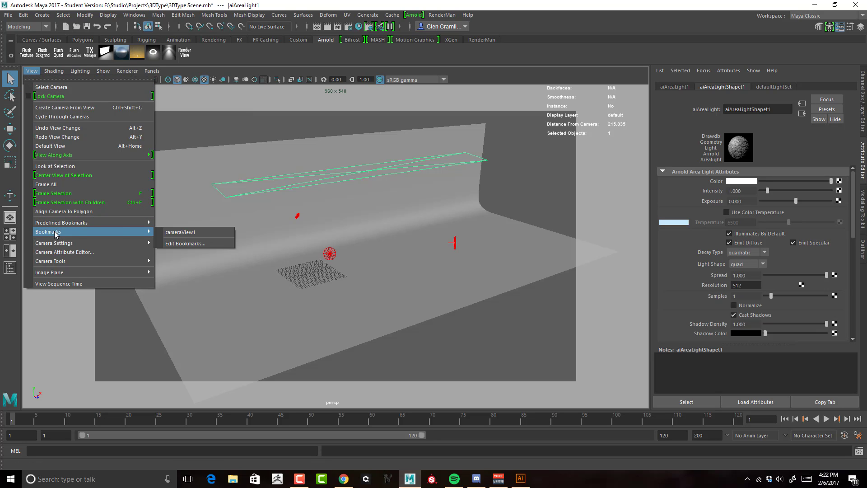
left_click(187, 232)
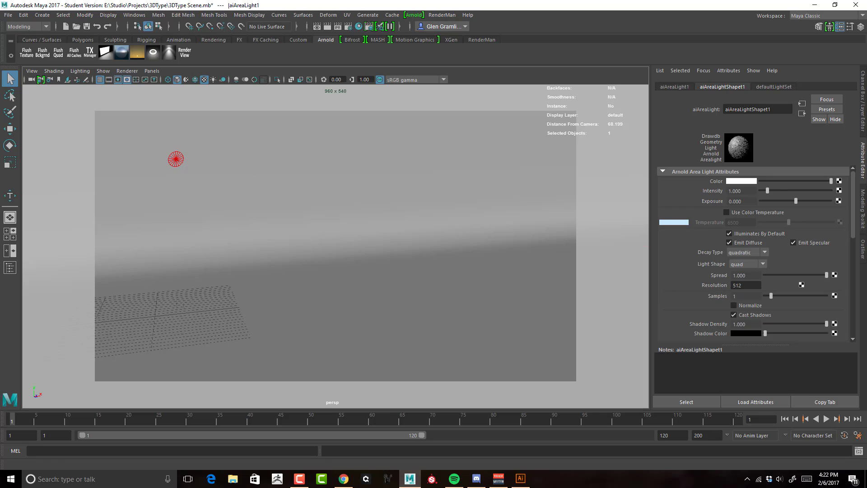
key("F10")
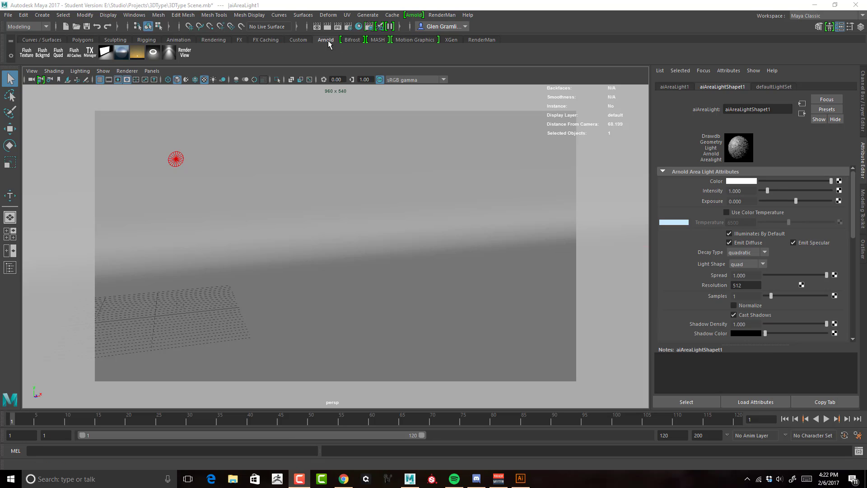
left_click(220, 60)
left_click(184, 51)
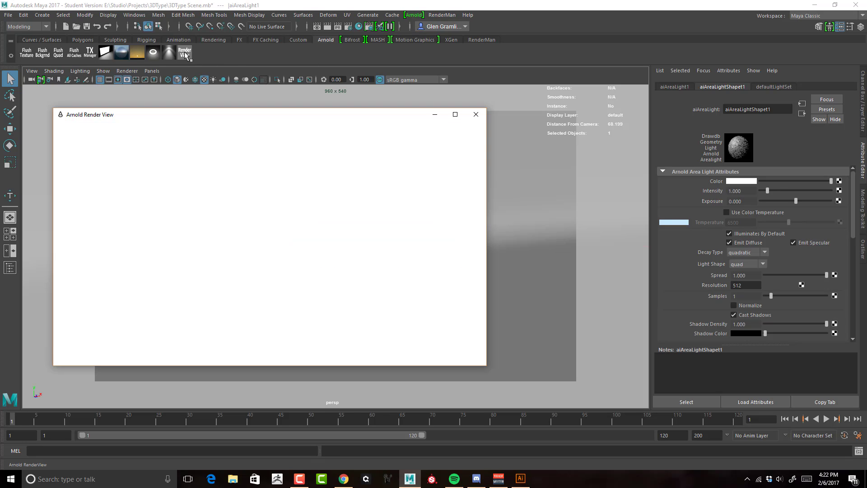
left_click_drag(274, 115, 270, 82)
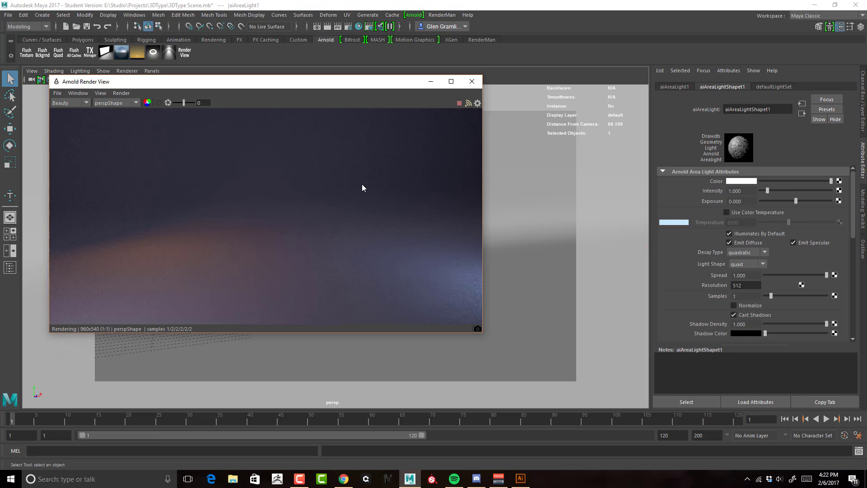
mouse_move(353, 86)
left_mouse_down()
mouse_move(384, 114)
mouse_move(368, 107)
left_mouse_up()
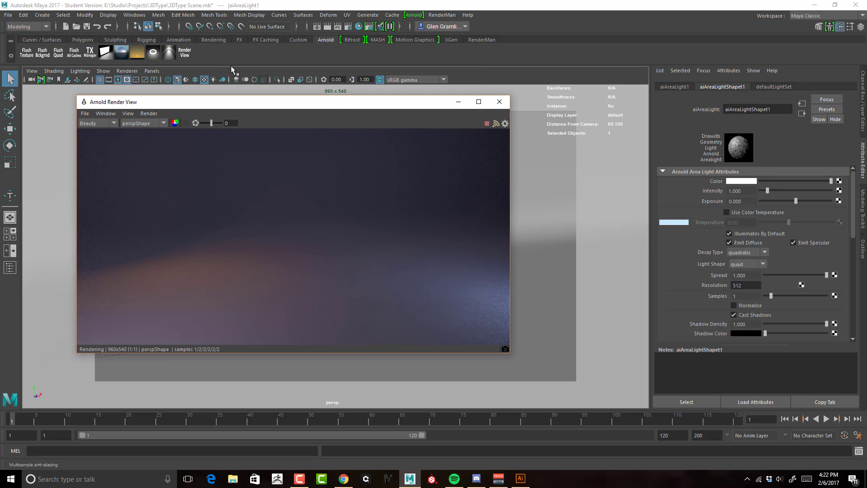
left_click_drag(183, 107, 146, 101)
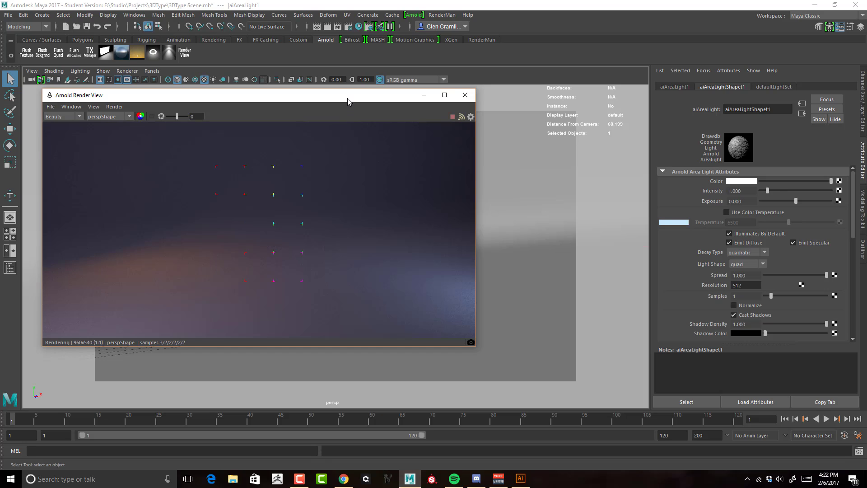
left_click_drag(348, 100, 359, 112)
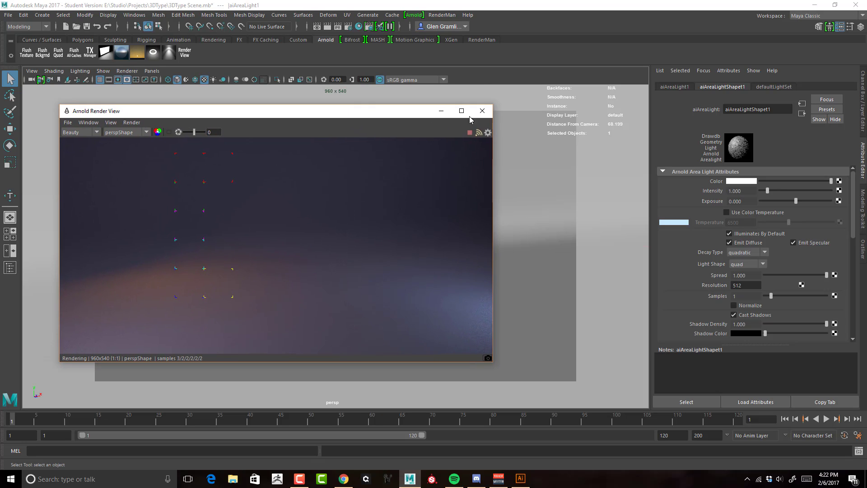
left_click(481, 111)
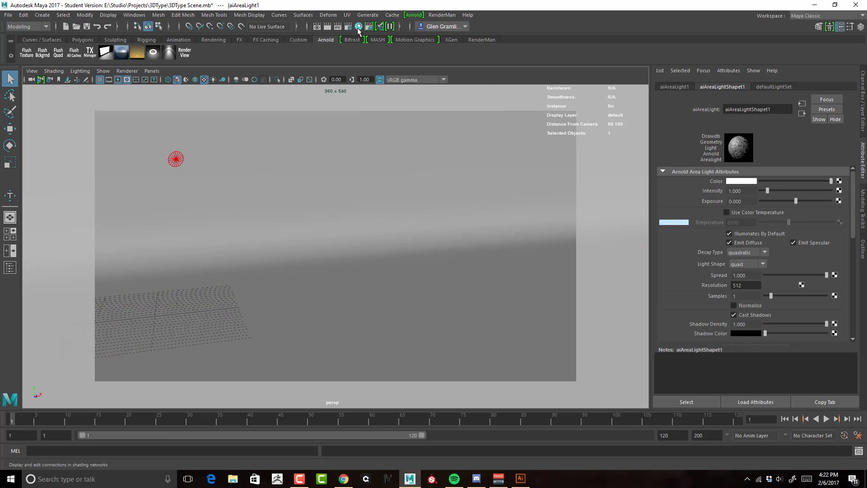
Create a default '3D Type' text object from the Polygons shelf
left_click(83, 40)
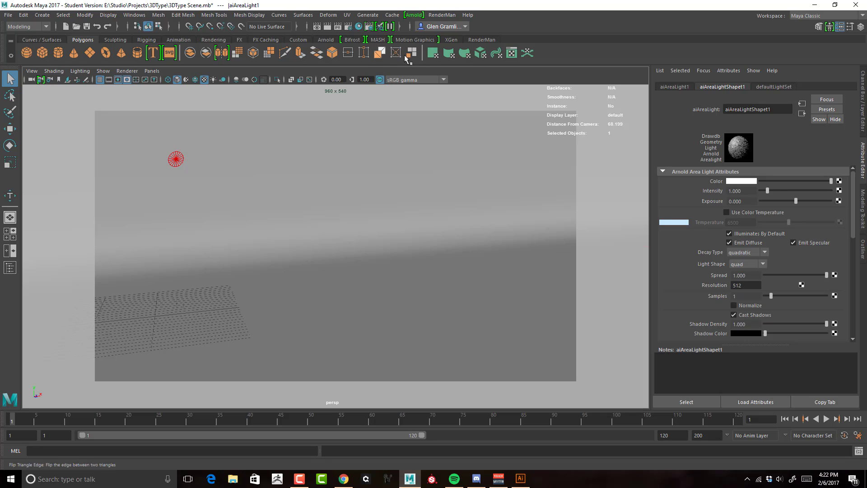
left_click(157, 54)
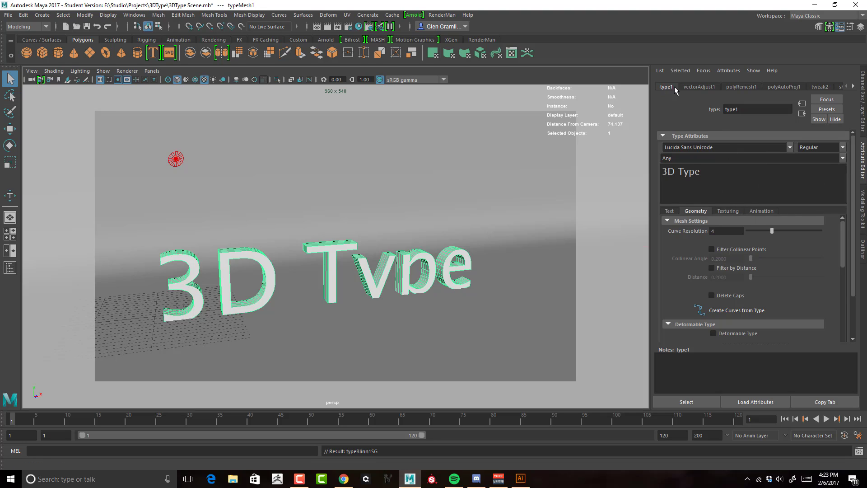
Rename type1 to DIMENSION and replace its '3D Type' wording with DIMENSION
left_click_drag(751, 110, 659, 117)
type("D")
type("IMENSION")
key("Return")
triple_click(705, 169)
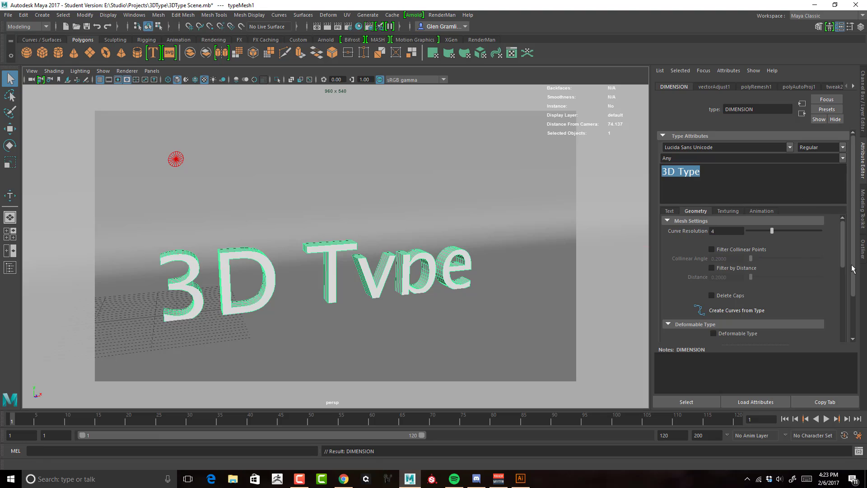
type("DIM")
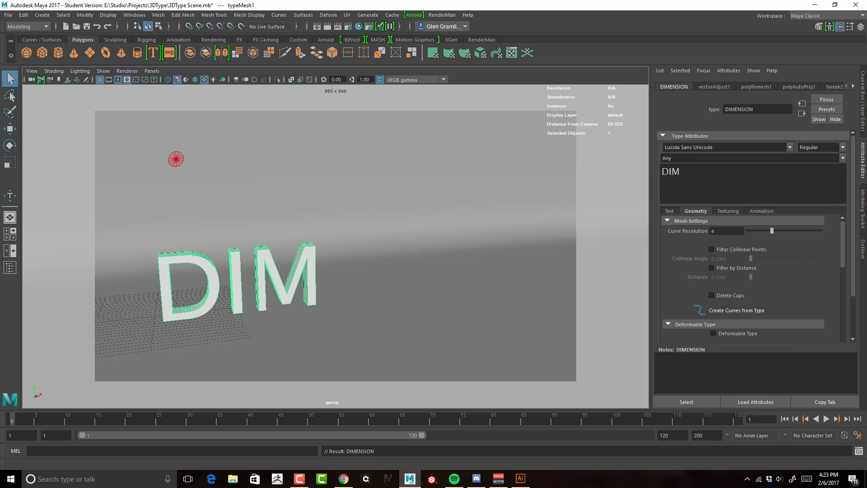
type("ENSIO")
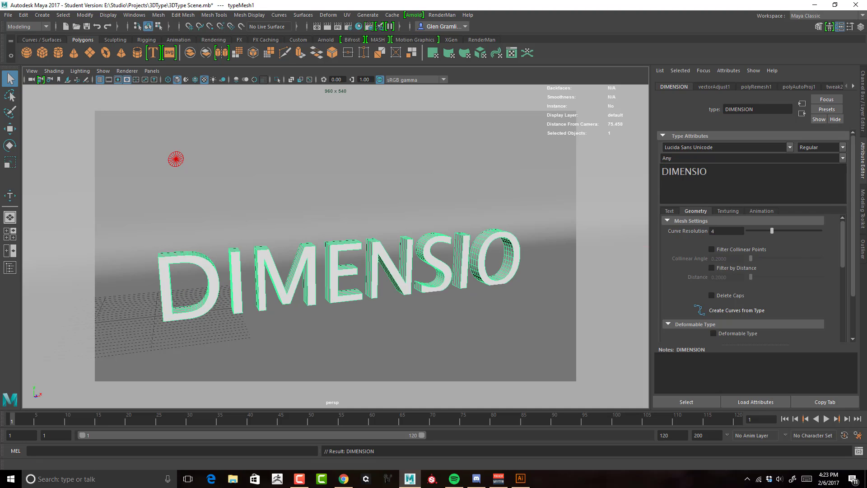
type("N")
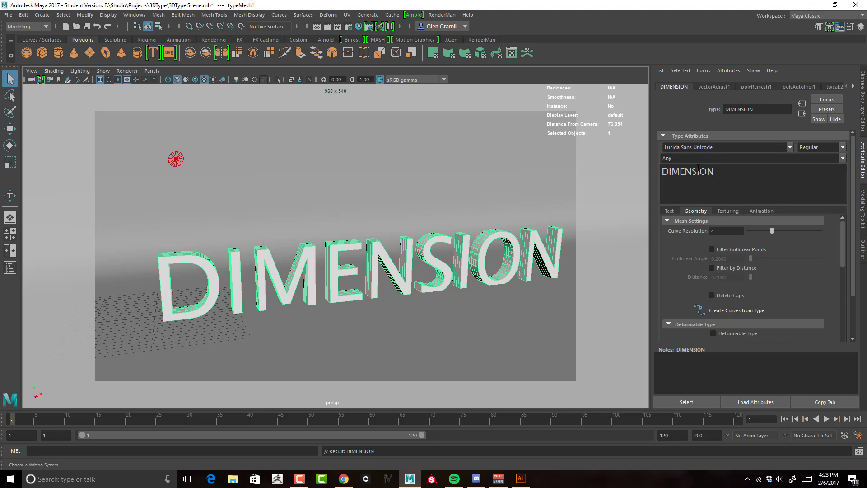
Try the Lucida Calligraphy, Palace Script MT, Rage Italic and Script MT Bold fonts
left_click(790, 147)
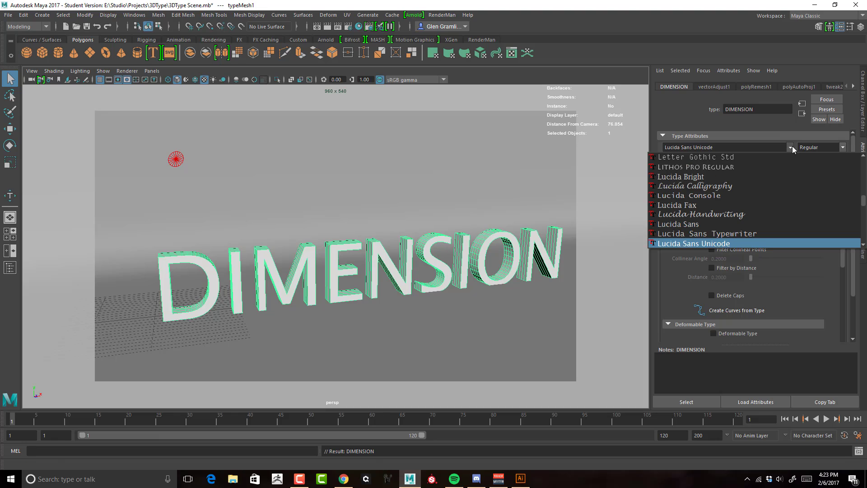
left_click(754, 184)
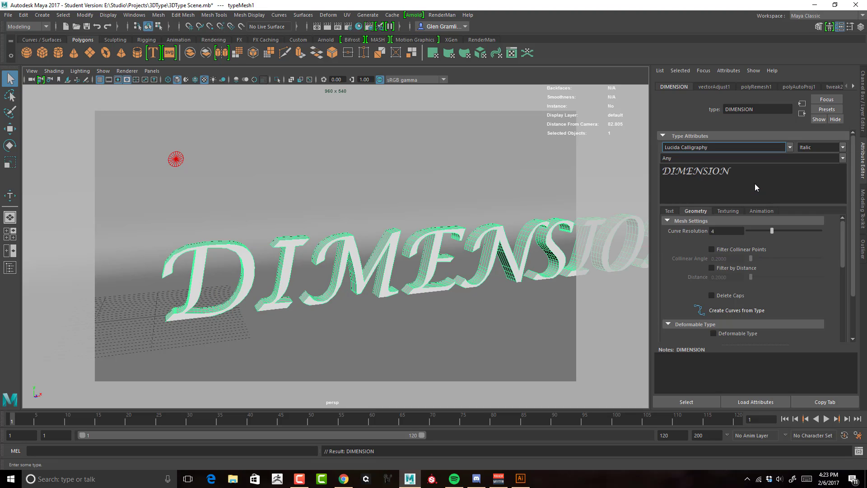
left_click(789, 147)
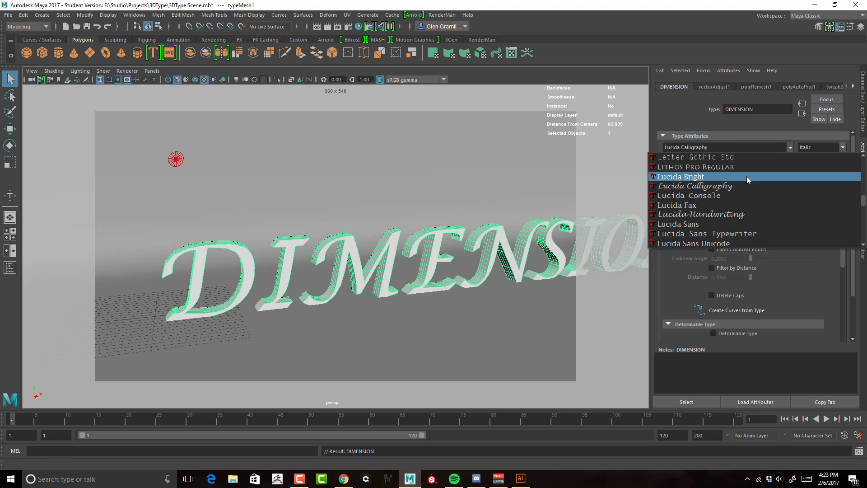
scroll(743, 181, "down", 1)
scroll(743, 182, "down", 1)
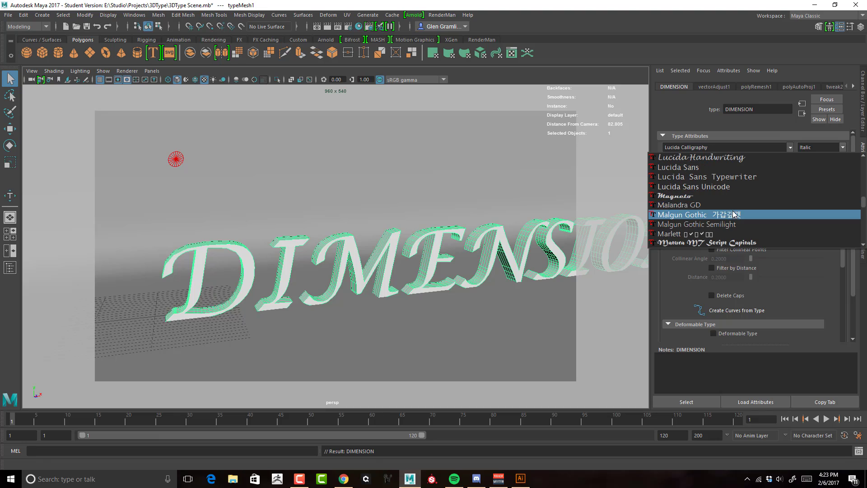
scroll(733, 213, "down", 1)
scroll(718, 211, "down", 1)
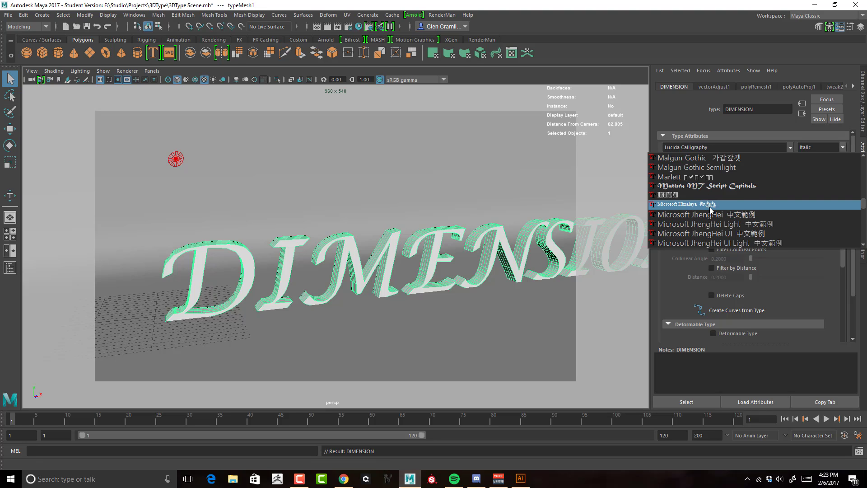
scroll(730, 195, "down", 2)
scroll(730, 195, "down", 1)
scroll(727, 196, "down", 1)
scroll(725, 195, "down", 2)
scroll(720, 194, "down", 1)
scroll(714, 192, "down", 1)
scroll(714, 196, "down", 1)
scroll(715, 196, "down", 1)
scroll(715, 196, "down", 1)
scroll(714, 196, "down", 1)
scroll(714, 195, "down", 1)
scroll(713, 193, "down", 1)
scroll(713, 194, "down", 2)
scroll(713, 194, "down", 1)
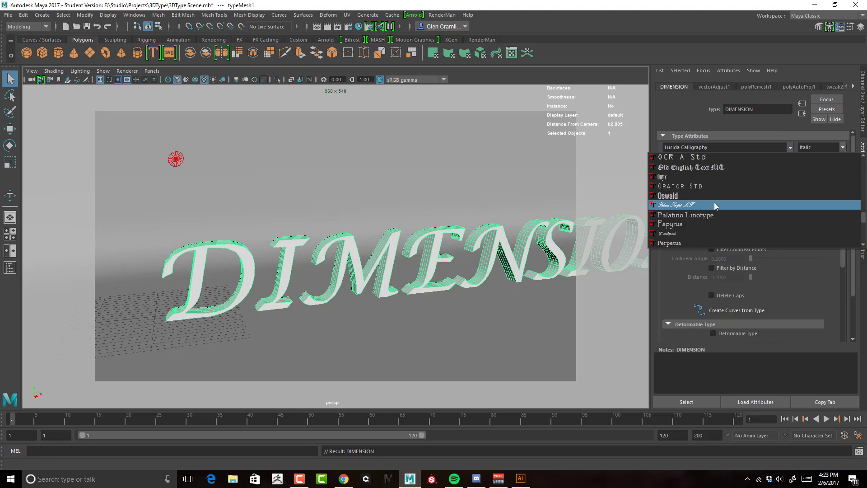
left_click(713, 203)
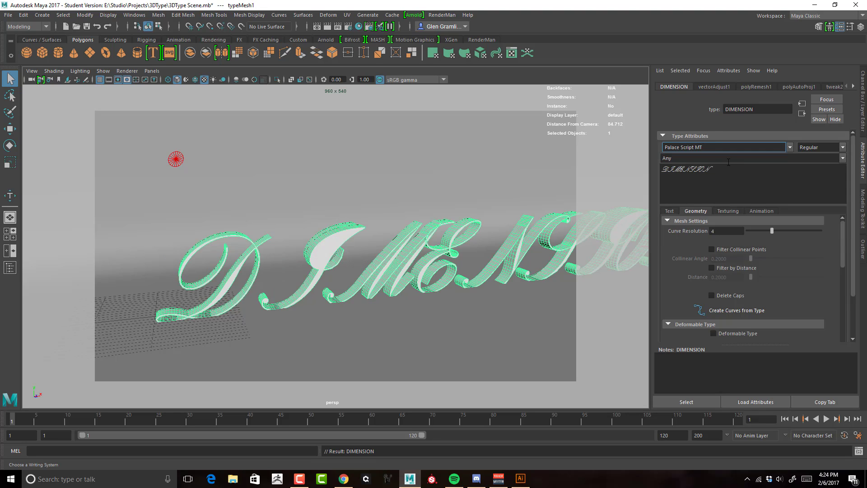
left_click(788, 148)
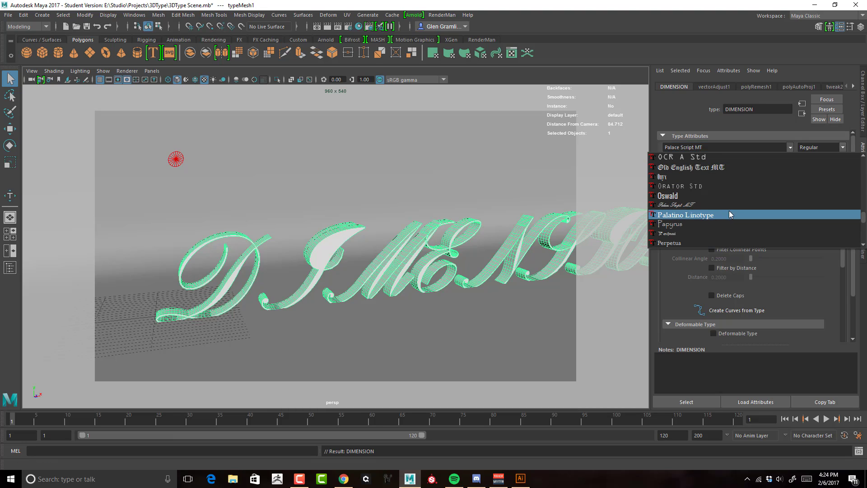
scroll(729, 214, "down", 2)
scroll(730, 215, "down", 1)
scroll(729, 214, "down", 1)
scroll(728, 210, "down", 1)
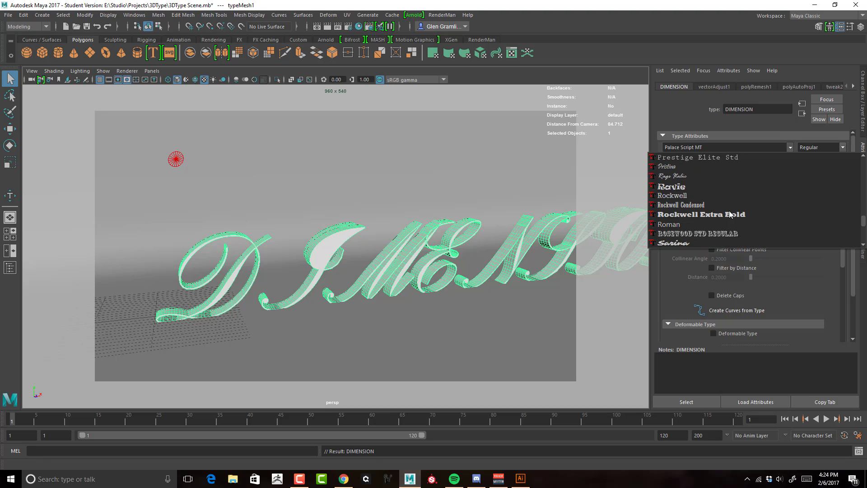
left_click(685, 177)
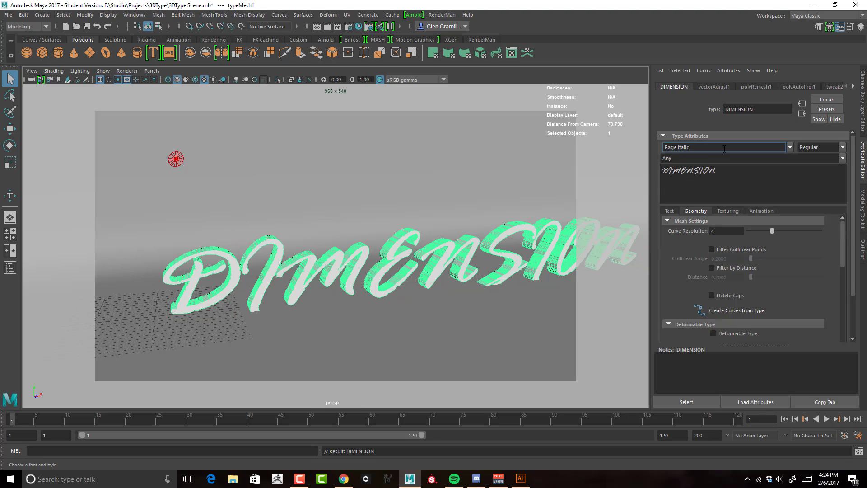
left_click(789, 148)
scroll(735, 205, "down", 2)
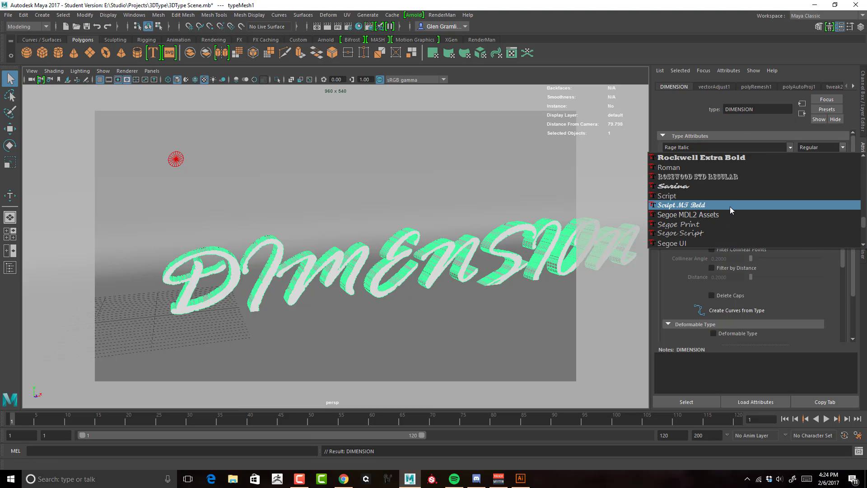
left_click(729, 206)
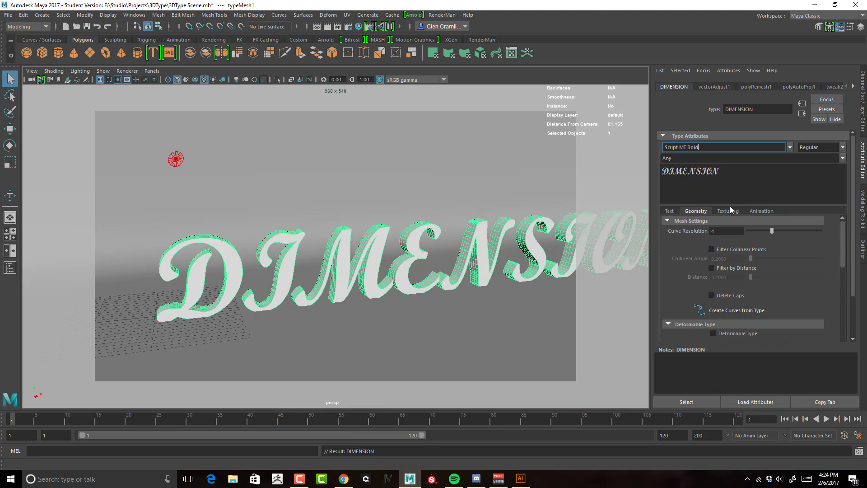
left_click(789, 149)
Apply the Sarina font, then close the resulting error log window
left_click(765, 183)
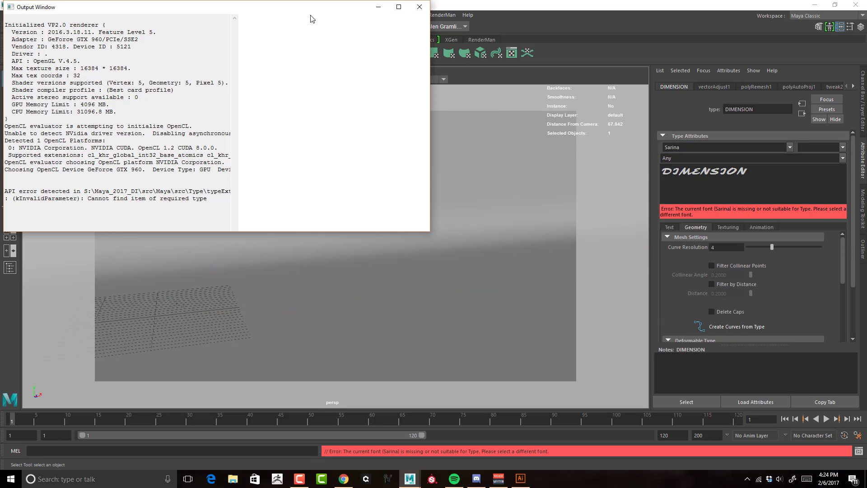
left_click_drag(305, 11, 364, 82)
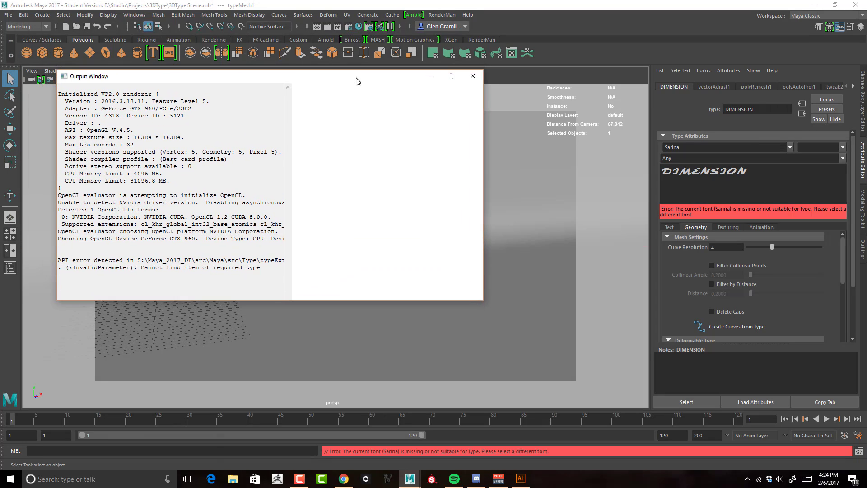
left_click(475, 76)
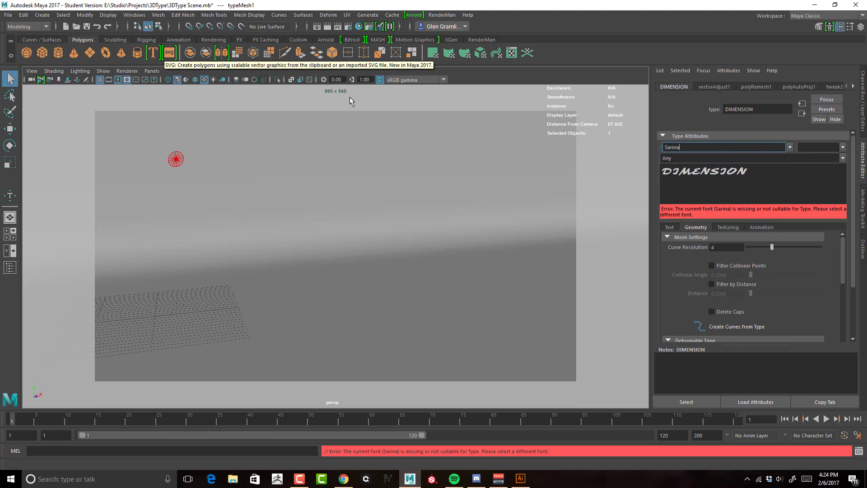
Try Segoe UI Black, then set the text to Palatino Linotype
left_click(790, 146)
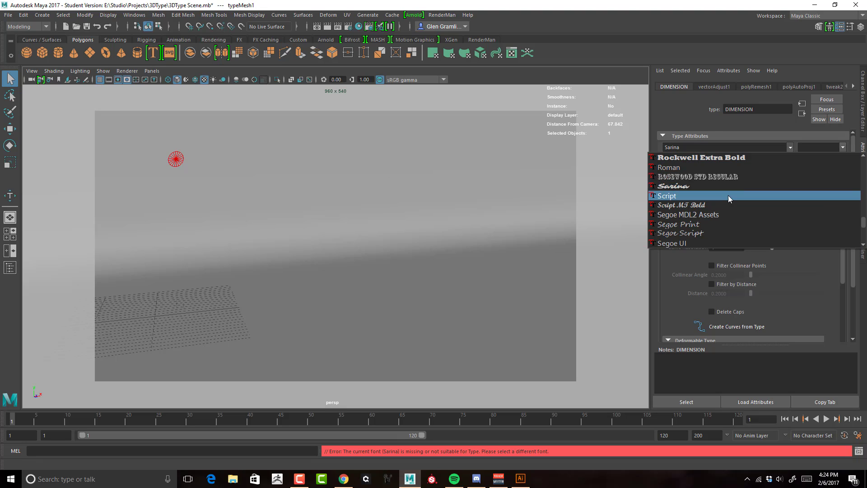
scroll(712, 178, "down", 3)
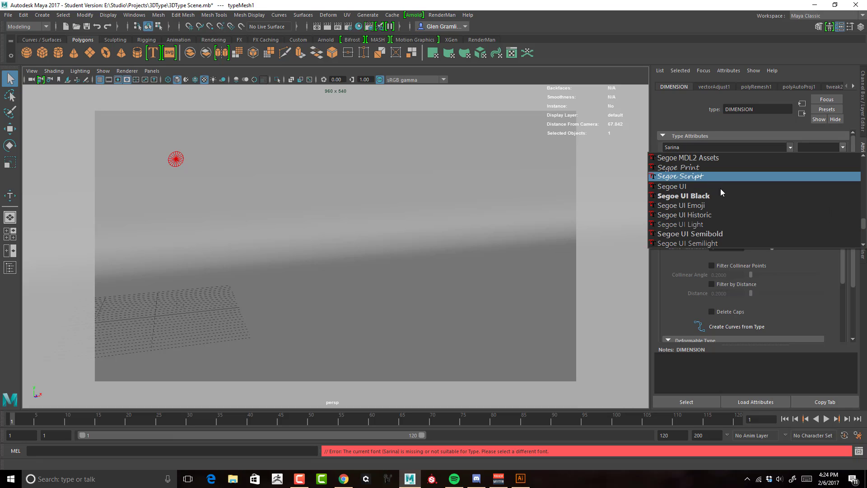
left_click(724, 195)
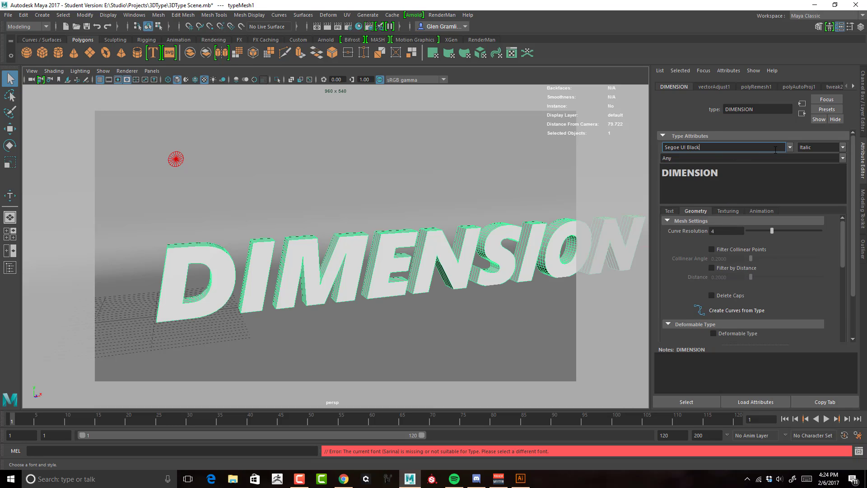
left_click(788, 147)
scroll(753, 176, "up", 2)
scroll(753, 175, "up", 3)
scroll(754, 175, "up", 3)
scroll(746, 183, "up", 1)
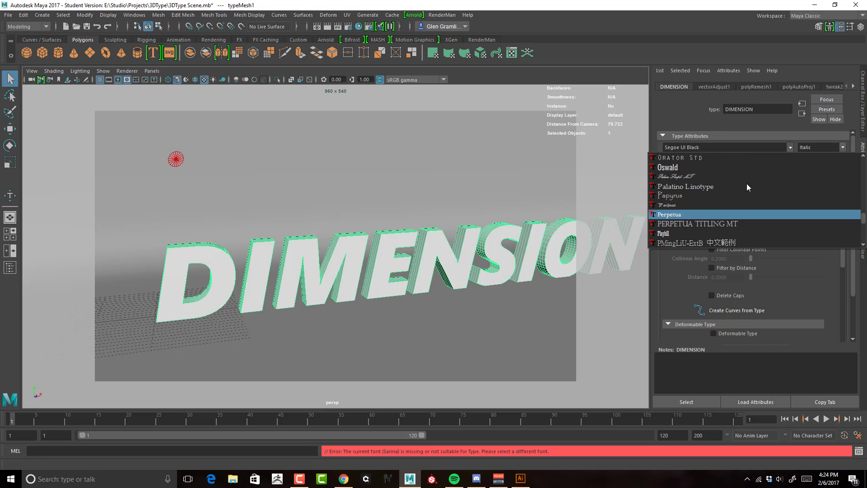
left_click(741, 187)
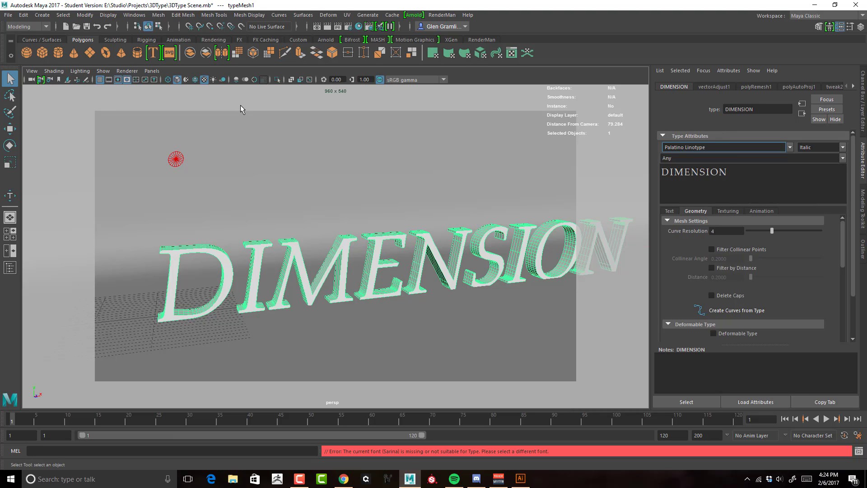
Render an Arnold preview of the Palatino Linotype text, then close the preview
left_click(325, 40)
left_click(185, 53)
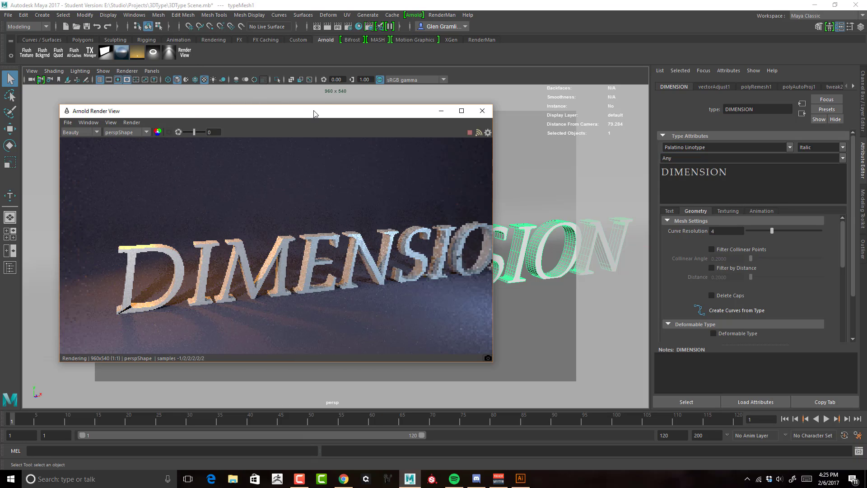
left_click_drag(326, 112, 307, 91)
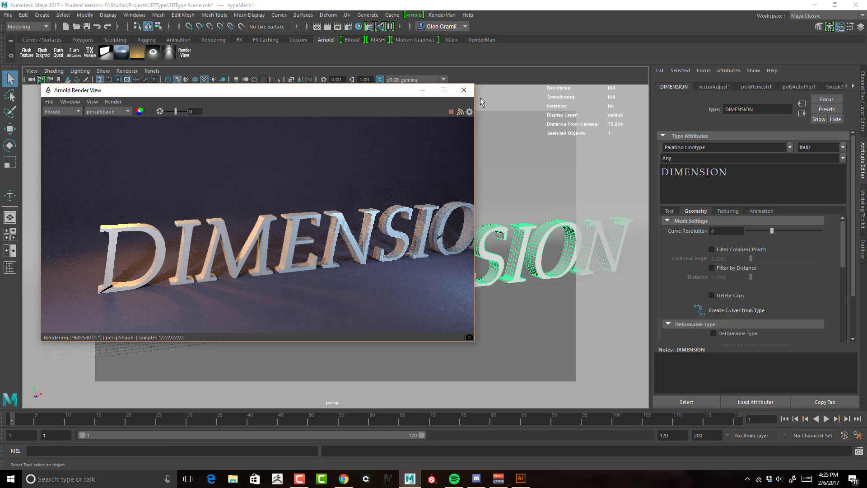
left_click(464, 90)
Keep Palatino Linotype and edit the text to read 'Dimension'
left_click(790, 148)
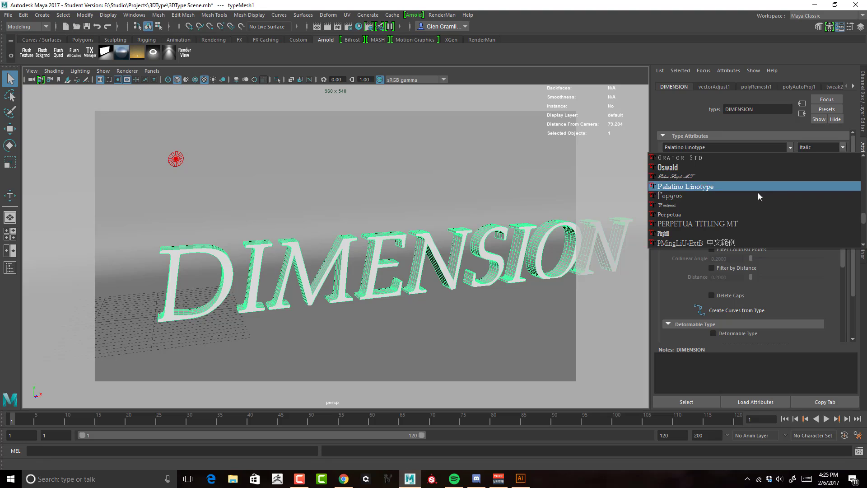
left_click(662, 117)
left_click(761, 174)
key("BackSpace")
key("BackSpace")
key("BackSpace")
key("BackSpace")
key("BackSpace")
key("BackSpace")
key("BackSpace")
type("Di")
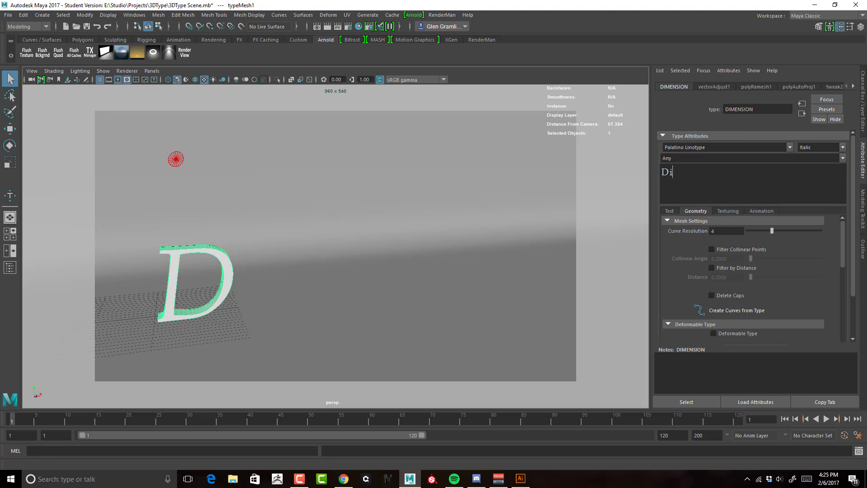
type("mension")
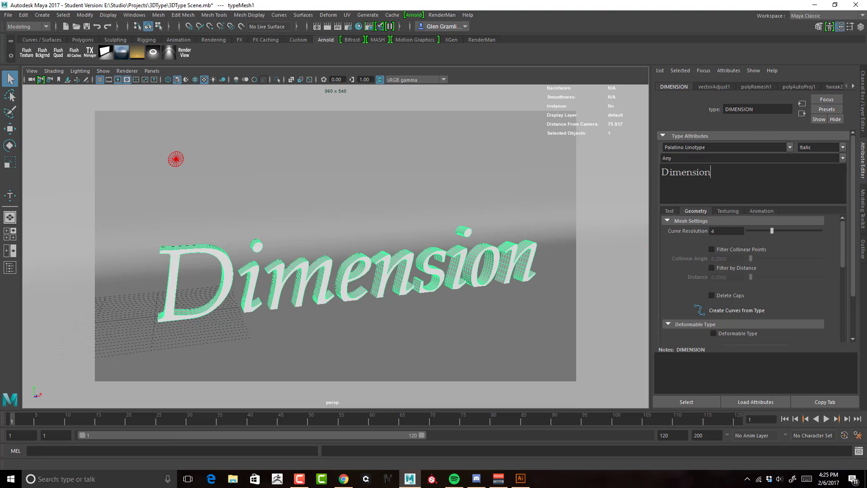
Set the font to Minion Pro Cond Bold and check it in an Arnold preview
left_click(792, 145)
scroll(764, 183, "up", 3)
scroll(765, 183, "up", 3)
scroll(765, 184, "up", 3)
scroll(765, 183, "up", 3)
scroll(765, 184, "up", 3)
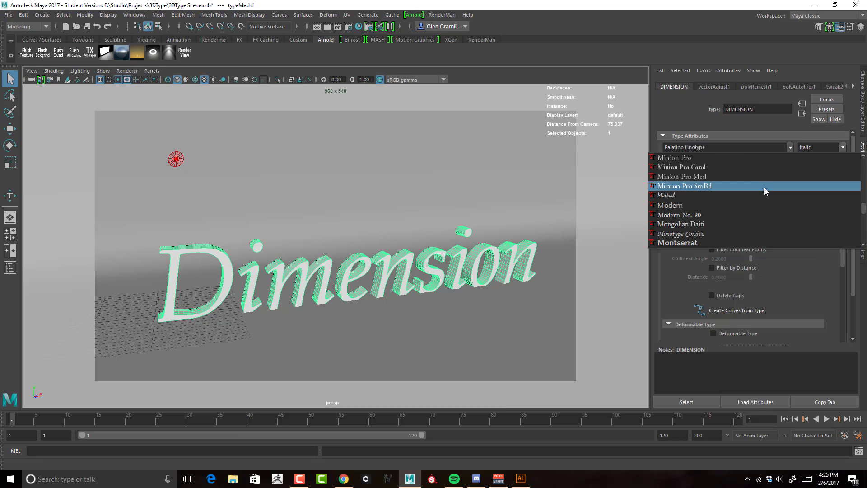
left_click(758, 165)
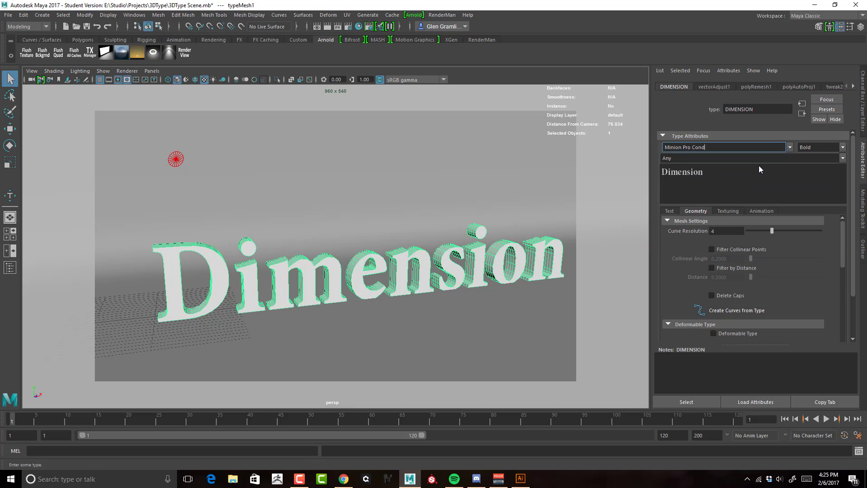
left_click(184, 52)
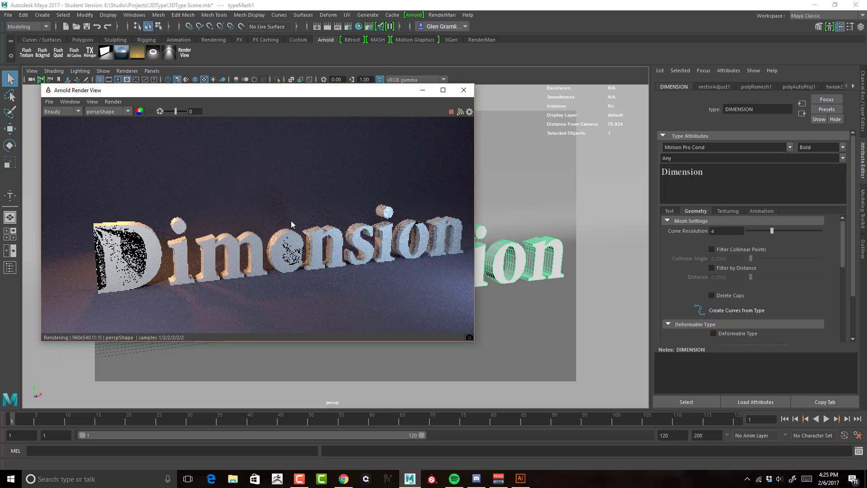
left_click_drag(306, 91, 341, 103)
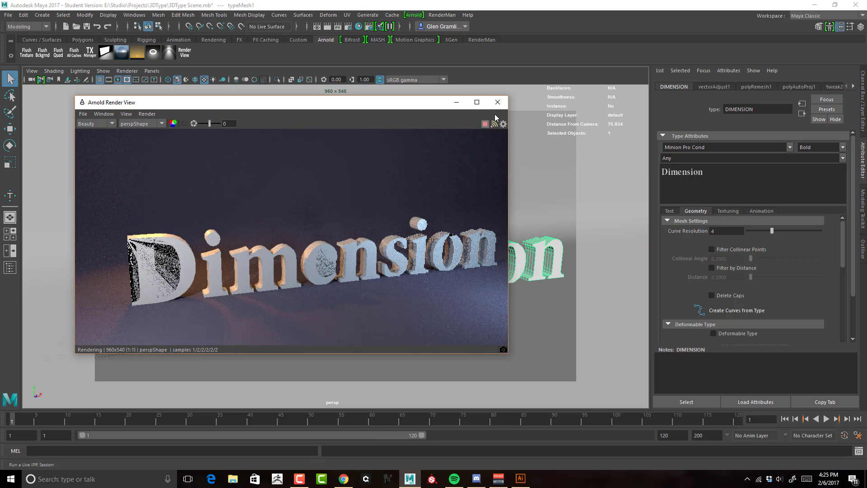
left_click(498, 101)
left_click(670, 212)
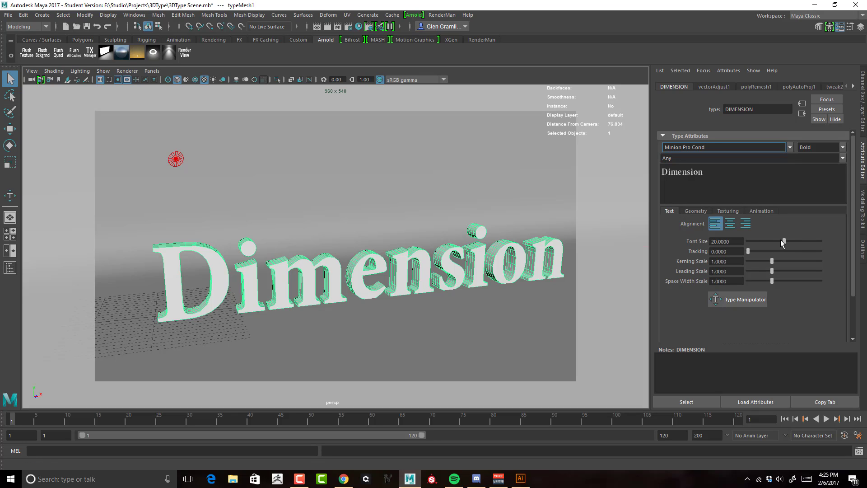
Set font size 17.9170 and tracking 0.0629, then enable per-character transforms
left_click_drag(784, 241, 780, 244)
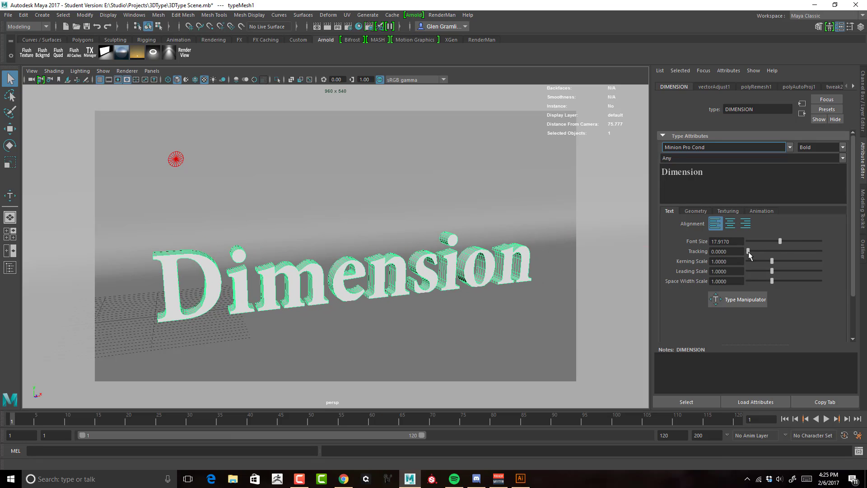
left_click_drag(748, 251, 749, 253)
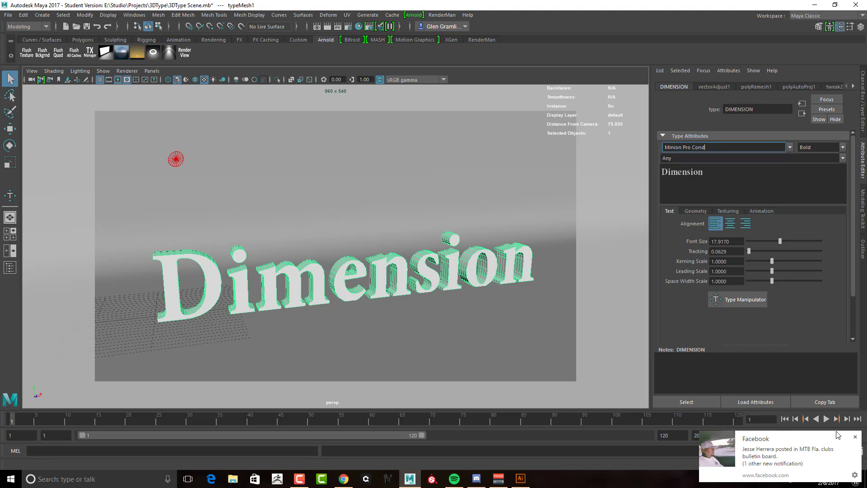
left_click(855, 437)
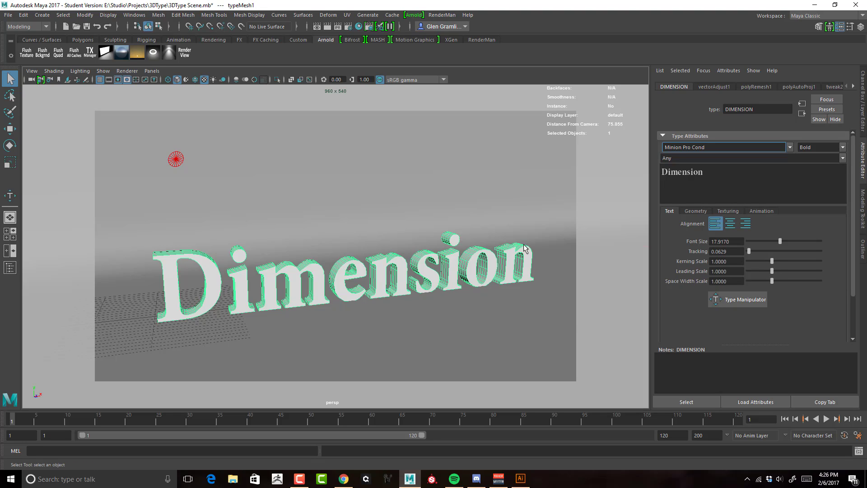
left_click(720, 302)
Try widening the gap after 'Di', undo it, then shift the 'on' letters right
left_click(263, 282)
left_click_drag(287, 306, 303, 306)
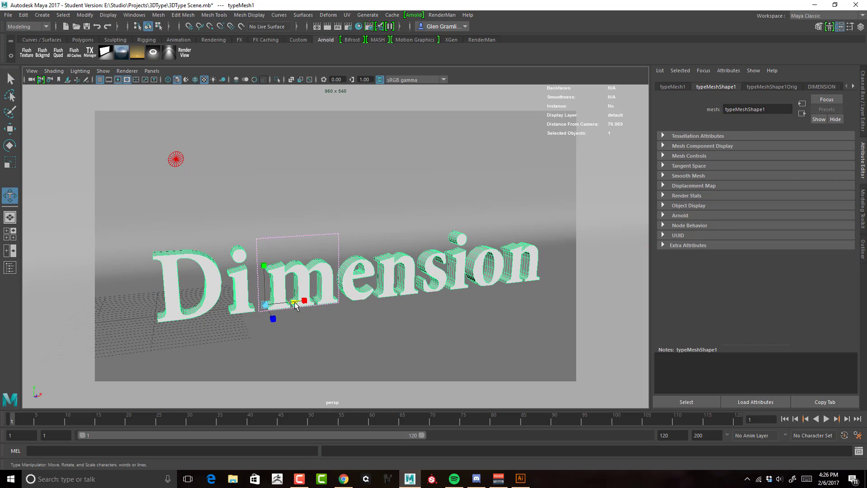
key("ctrl+z")
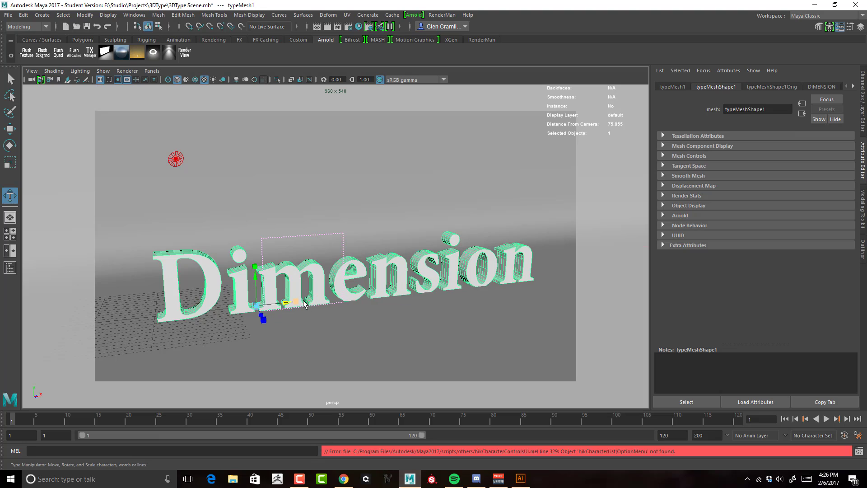
left_click(471, 260)
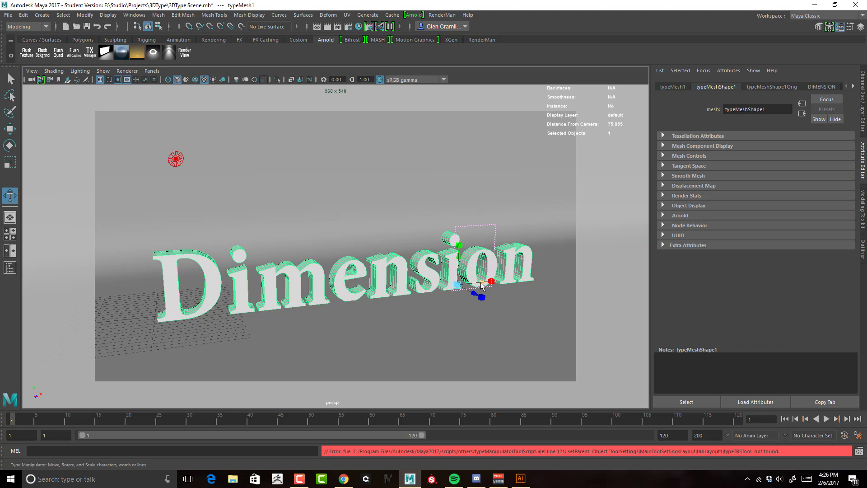
left_click_drag(481, 286, 485, 286)
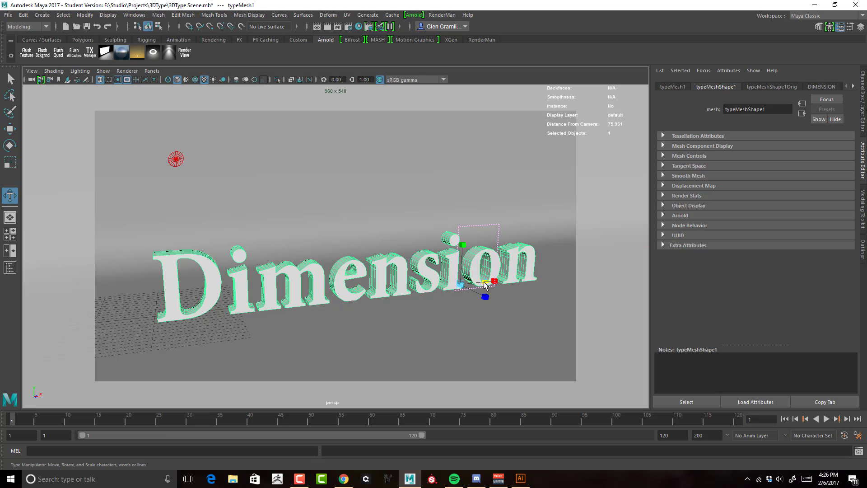
left_click_drag(484, 283, 482, 286)
Shift the 'ion' letters right, try picking the s and n, and reselect the text
left_click(452, 287)
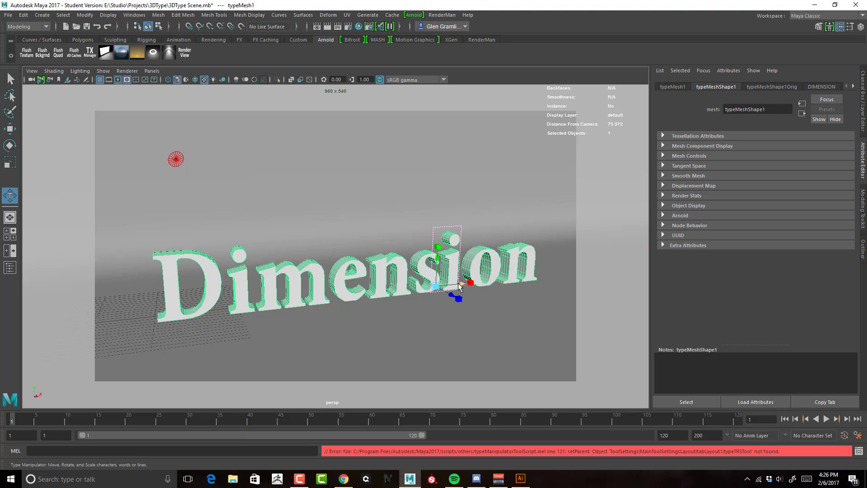
left_click_drag(461, 286, 466, 287)
left_click(422, 269)
left_click(427, 290)
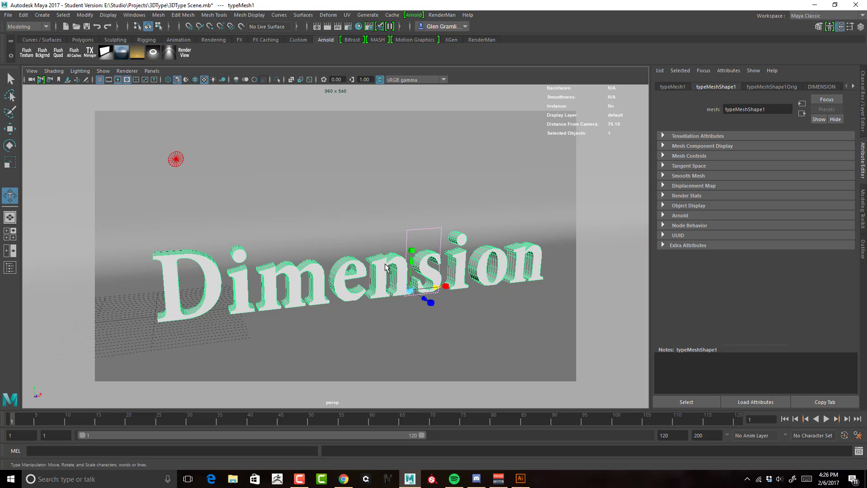
left_click(398, 294)
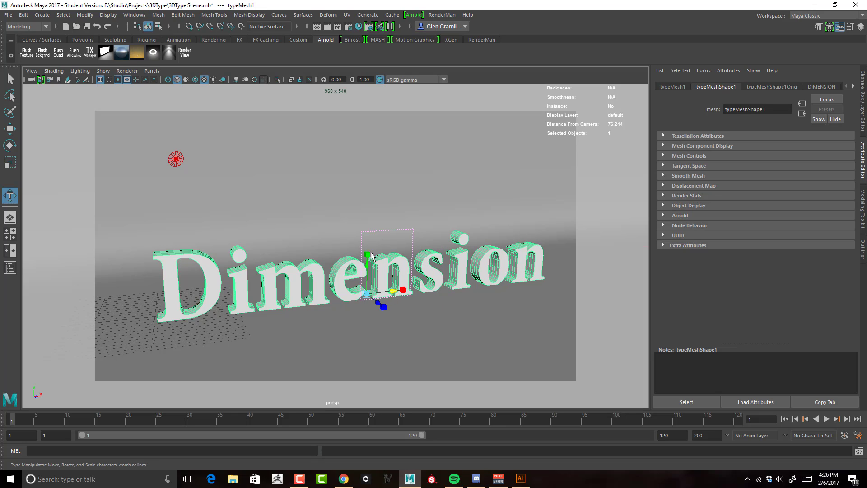
left_click(438, 204)
left_click(505, 268)
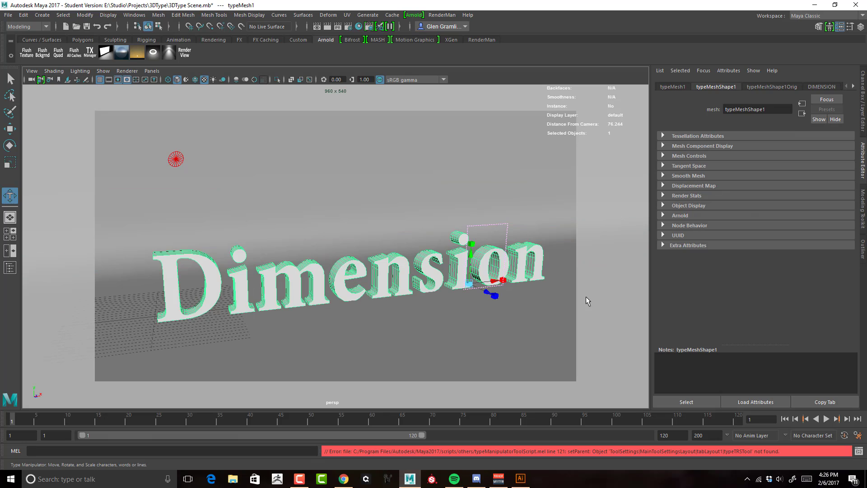
Nudge the 'm' slightly right and the 'o' slightly left, then pick the D
left_click(266, 290)
left_click_drag(287, 307, 285, 306)
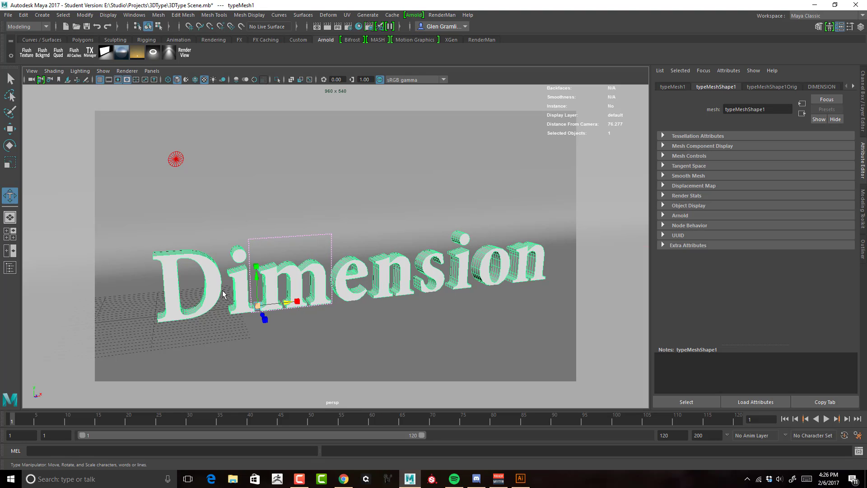
left_click(461, 260)
left_click_drag(467, 280, 466, 280)
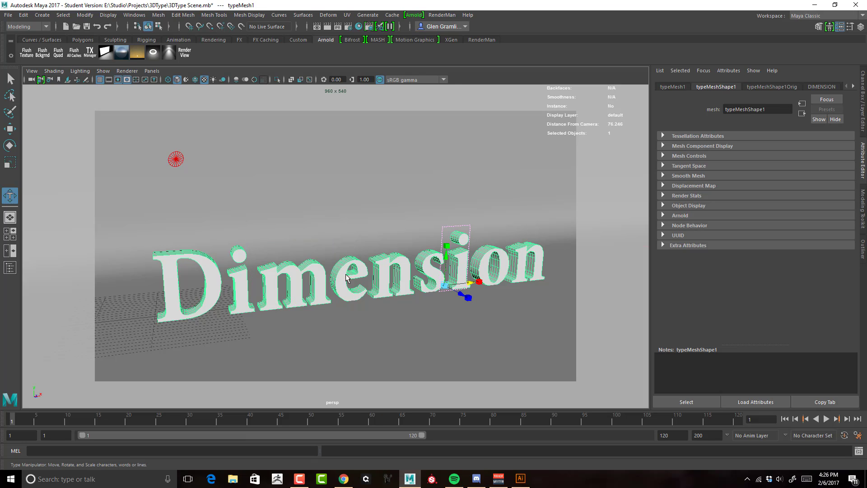
left_click(197, 282)
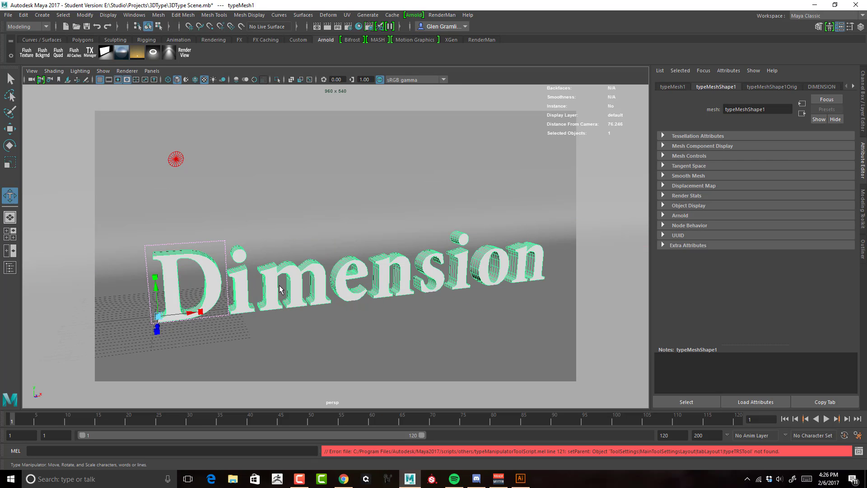
Raise the whole Dimension text slightly with the Move tool
key("w")
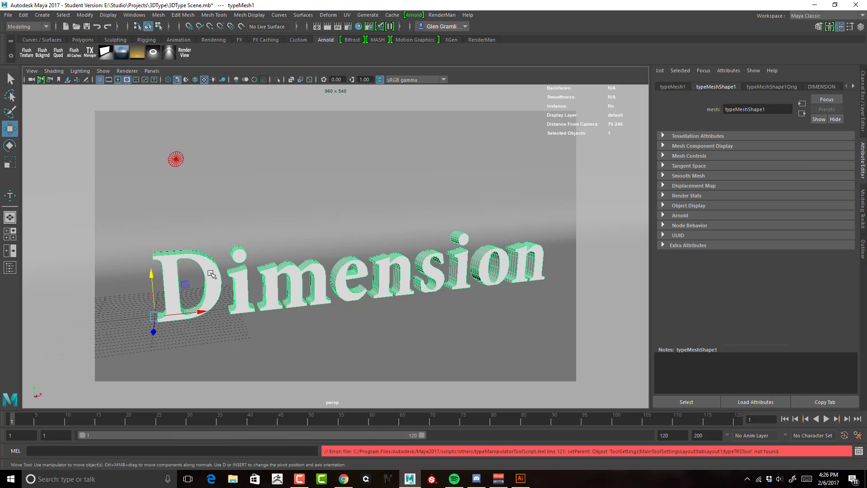
left_click(209, 274)
left_click_drag(151, 273, 152, 270)
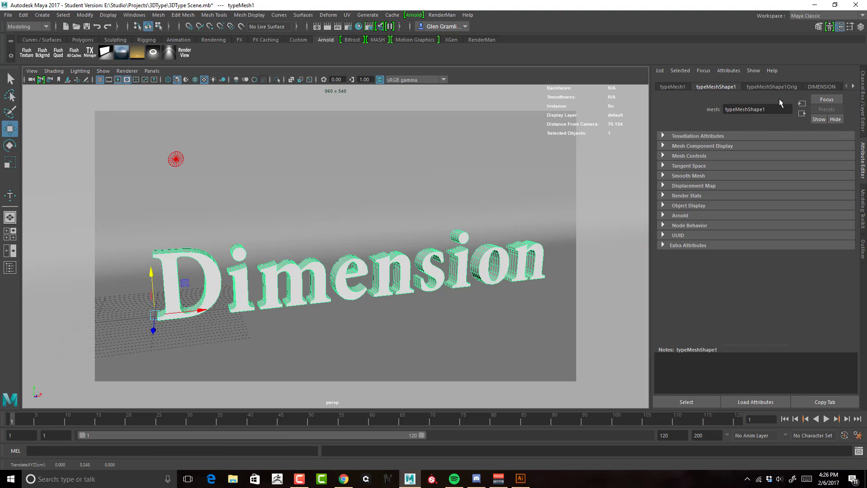
left_click(817, 89)
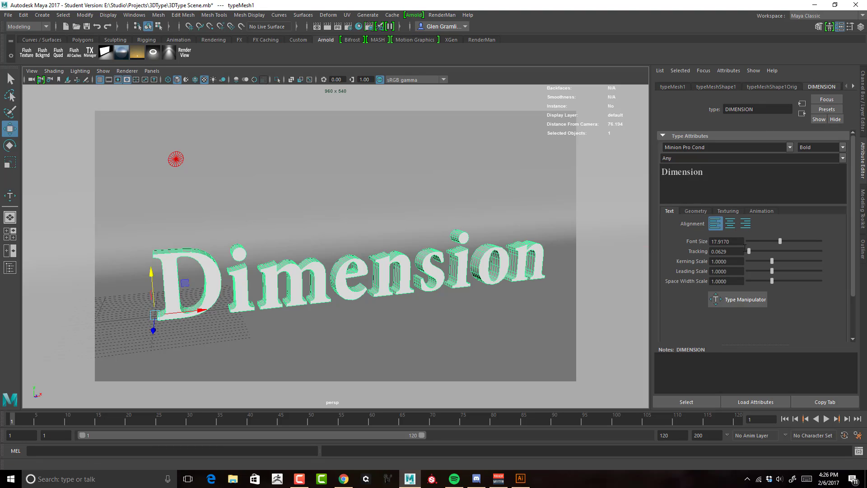
Show the text's geometry settings and orbit in close to the D
left_click(697, 211)
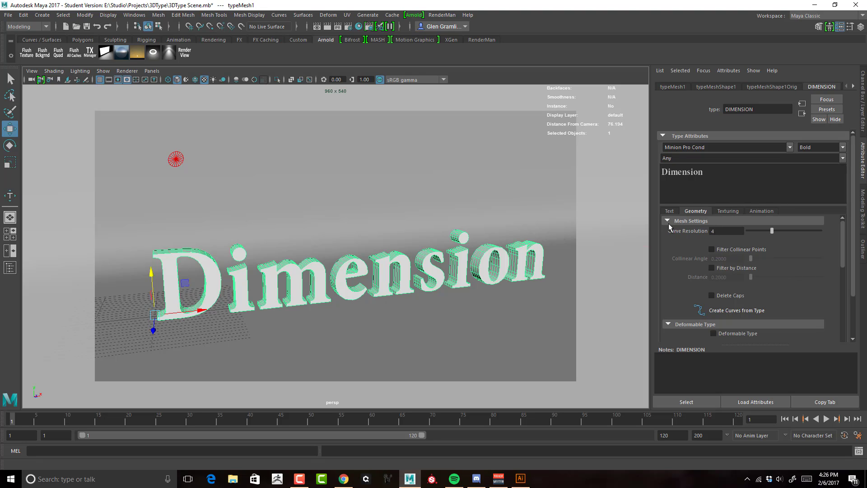
scroll(714, 240, "down", 1)
scroll(713, 253, "down", 2)
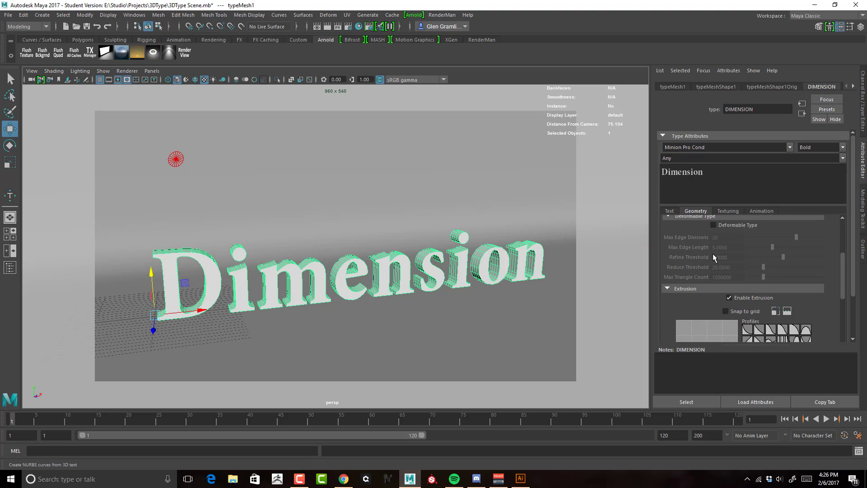
left_click(713, 253)
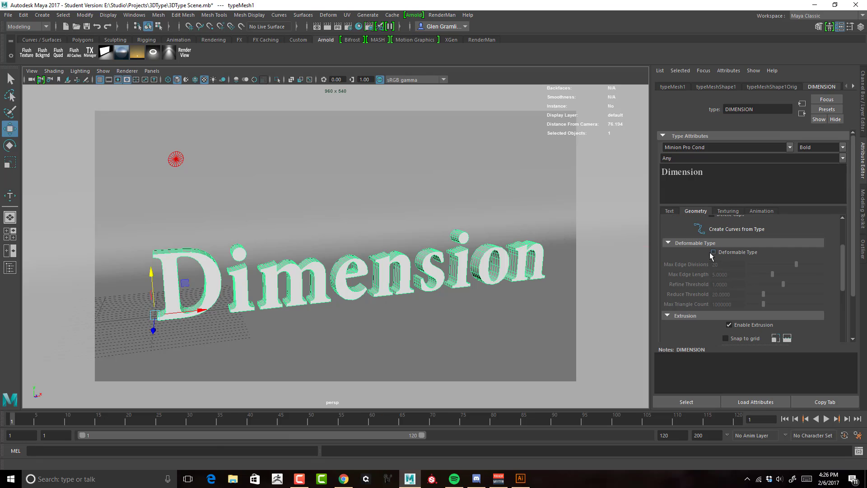
scroll(406, 273, "up", 3)
mouse_move(406, 273)
left_mouse_down("alt")
mouse_move(452, 279)
mouse_move(547, 218)
left_mouse_up("alt")
mouse_move(349, 285)
left_mouse_down("alt")
mouse_move(487, 255)
mouse_move(408, 247)
left_mouse_up("alt")
scroll(468, 264, "up", 2)
Select the D's front face in Face mode and run an Arnold test render
right_click(408, 247)
left_click(401, 230)
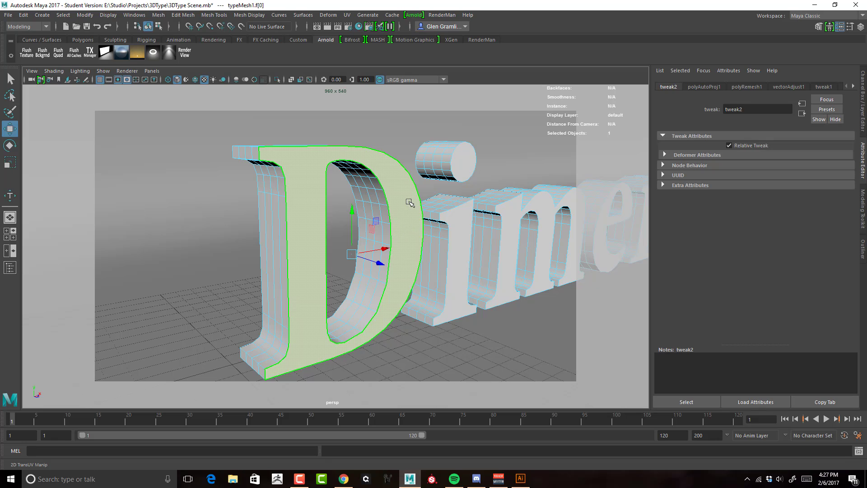
left_click(310, 164)
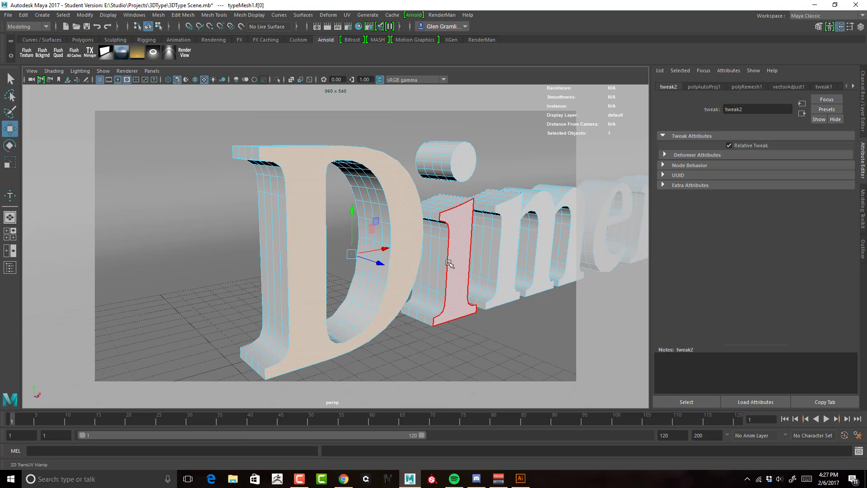
left_click(277, 258)
left_click(387, 293)
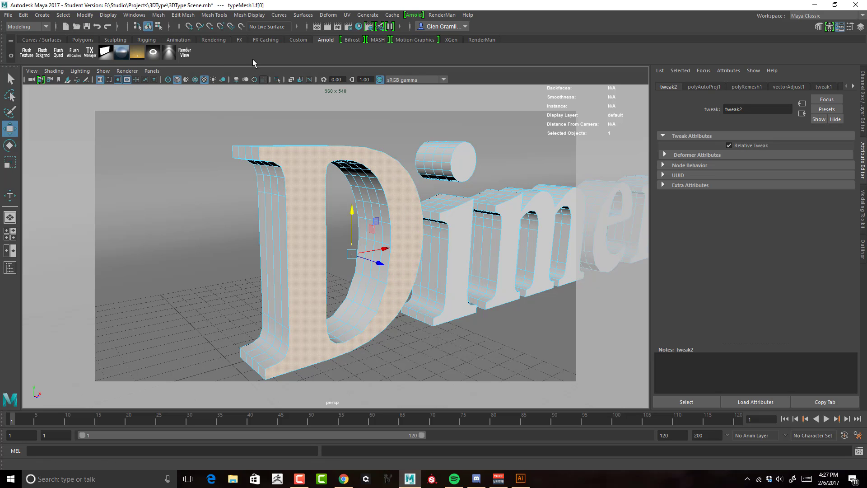
left_click(183, 55)
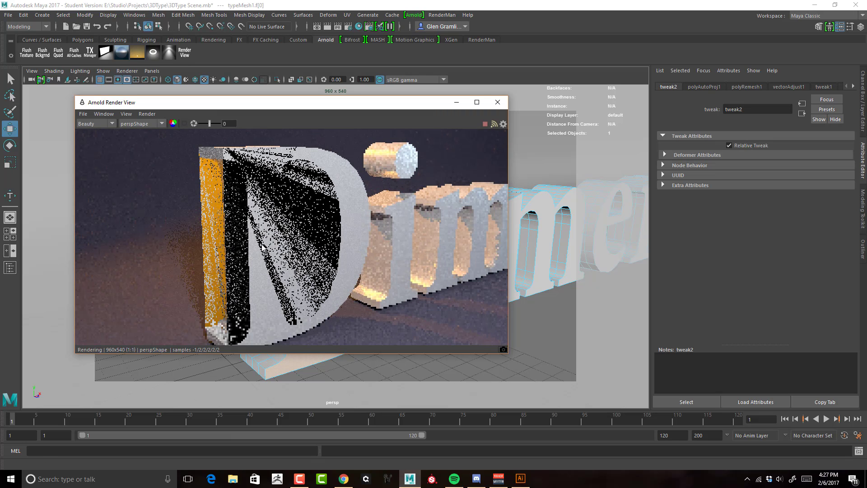
left_click(497, 101)
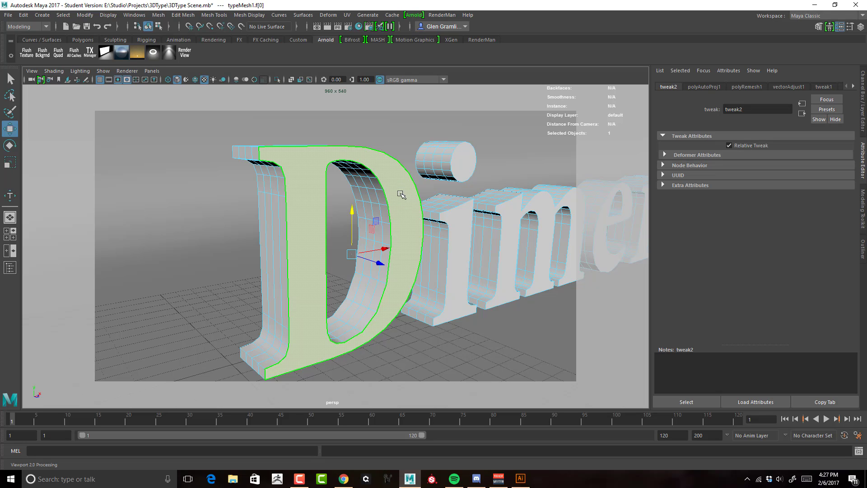
Back in Object mode, enable Deformable Type and check the faces with an Arnold render
left_click(400, 185)
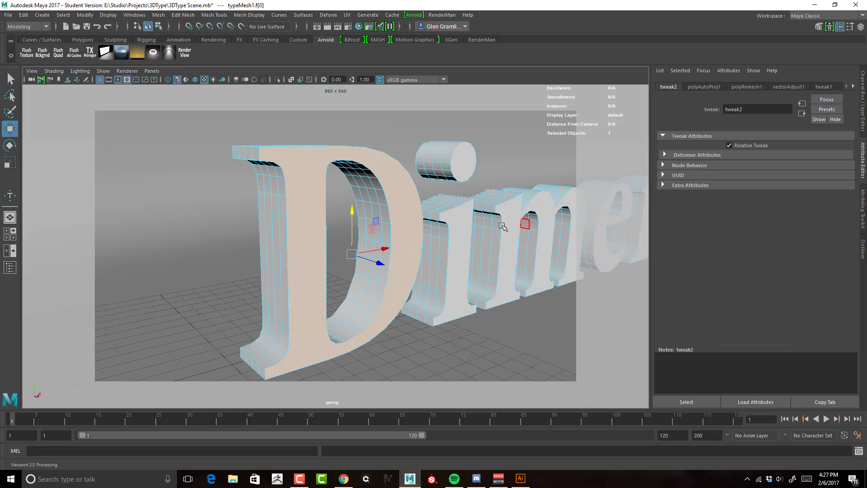
right_click_drag(406, 192, 413, 185)
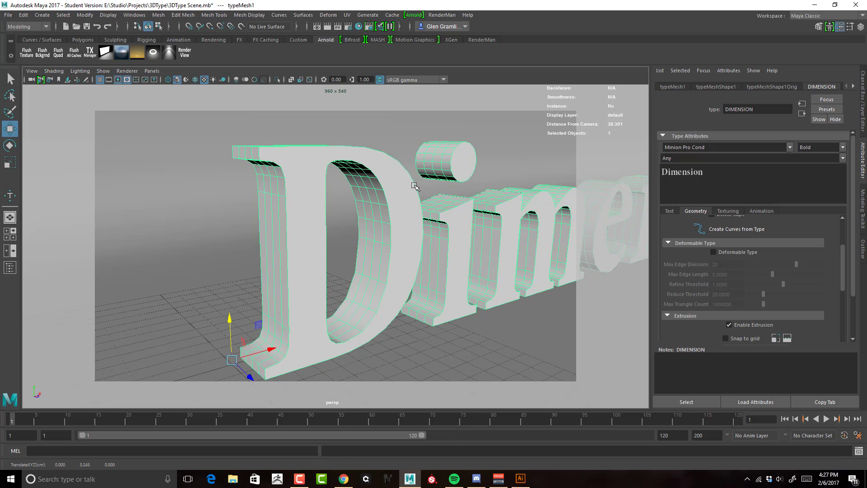
left_click(732, 250)
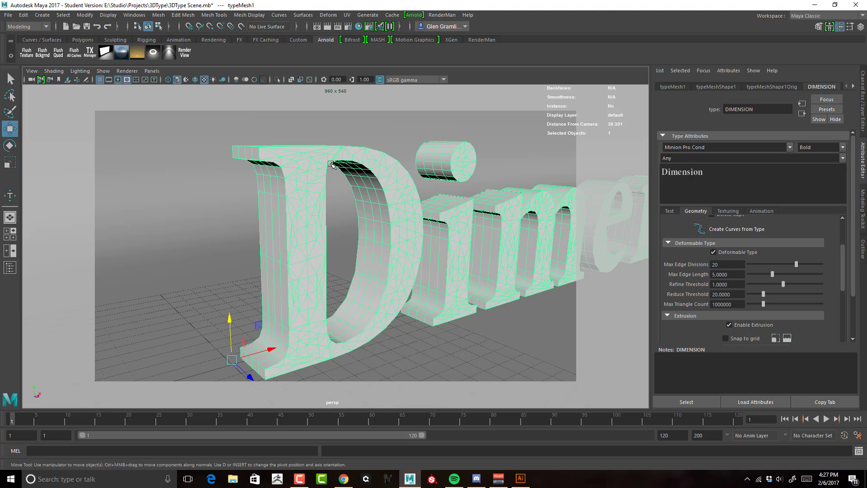
left_click(184, 55)
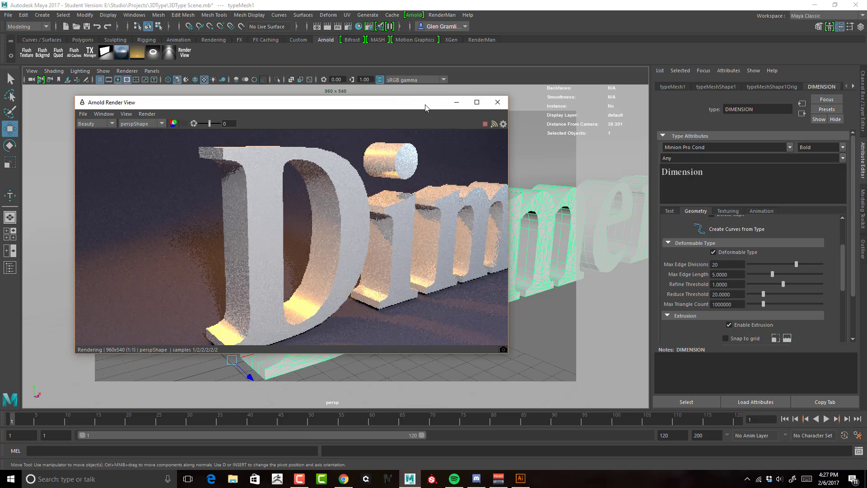
left_click(499, 103)
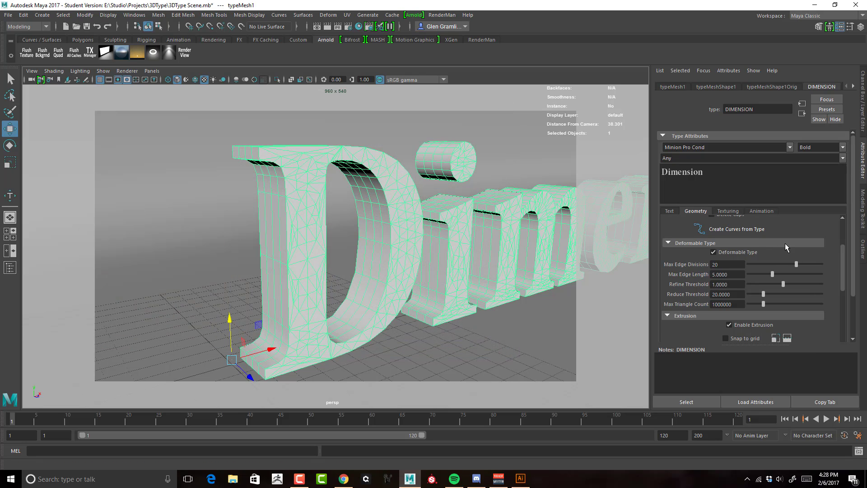
scroll(776, 247, "down", 1)
scroll(776, 248, "up", 2)
scroll(776, 248, "up", 2)
scroll(775, 249, "down", 2)
scroll(775, 250, "up", 1)
scroll(775, 250, "up", 1)
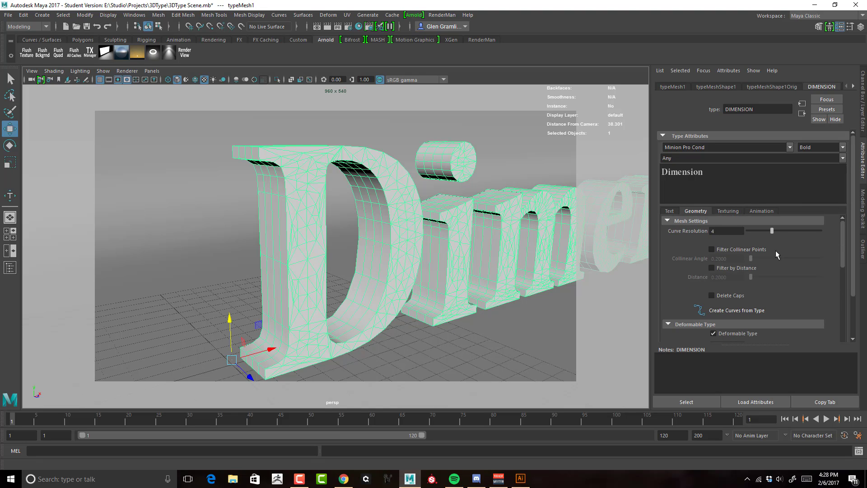
scroll(775, 250, "down", 1)
scroll(776, 248, "down", 2)
scroll(776, 248, "down", 1)
scroll(773, 254, "up", 1)
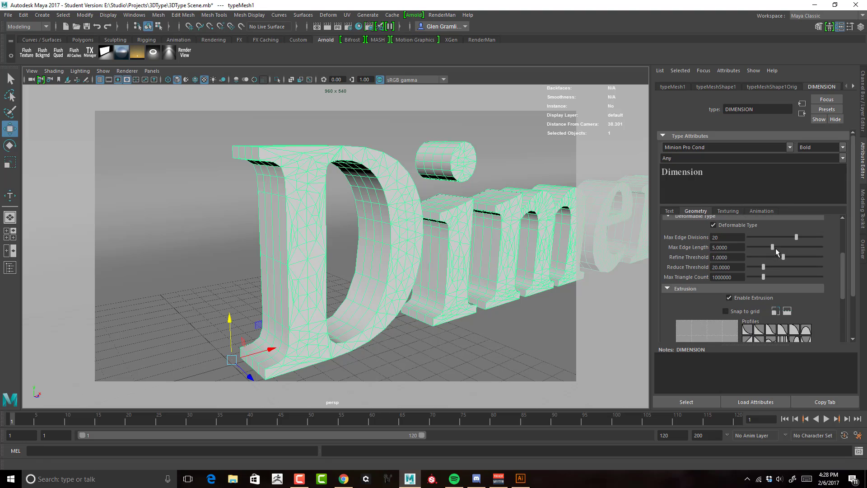
Set Curve Resolution to 10, enable collinear and distance filtering, and toggle Delete Caps back off
left_click(667, 289)
left_click(666, 311)
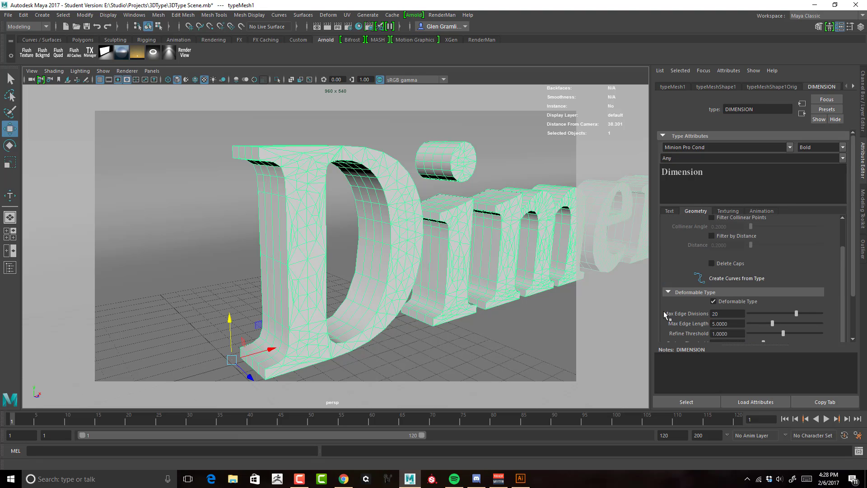
scroll(739, 284, "up", 2)
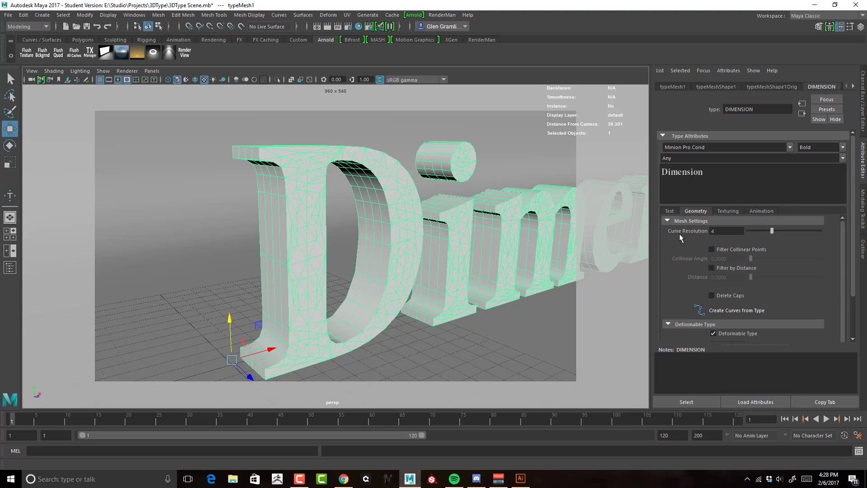
left_click_drag(776, 229, 826, 231)
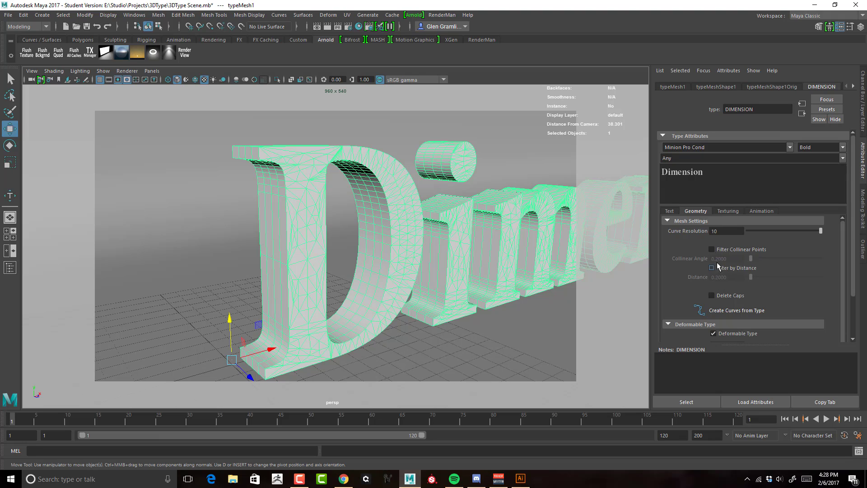
left_click(711, 249)
left_click(712, 250)
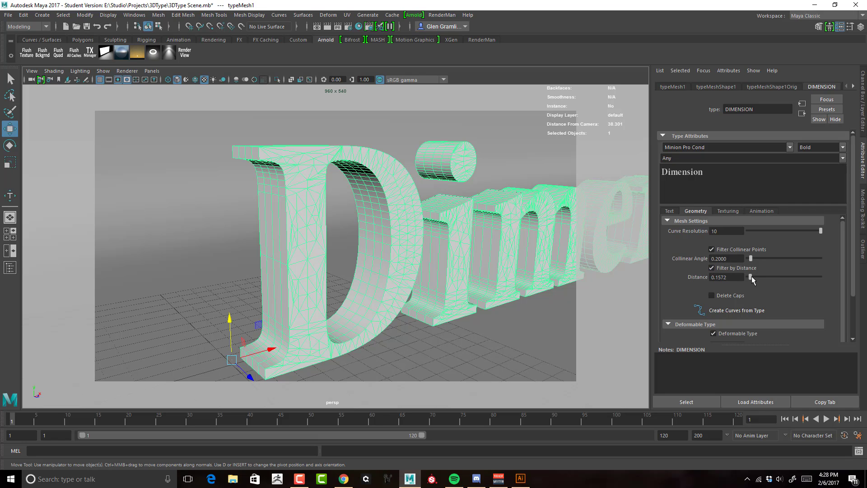
mouse_move(756, 279)
left_mouse_down()
mouse_move(792, 280)
mouse_move(743, 281)
left_mouse_up()
left_click(711, 295)
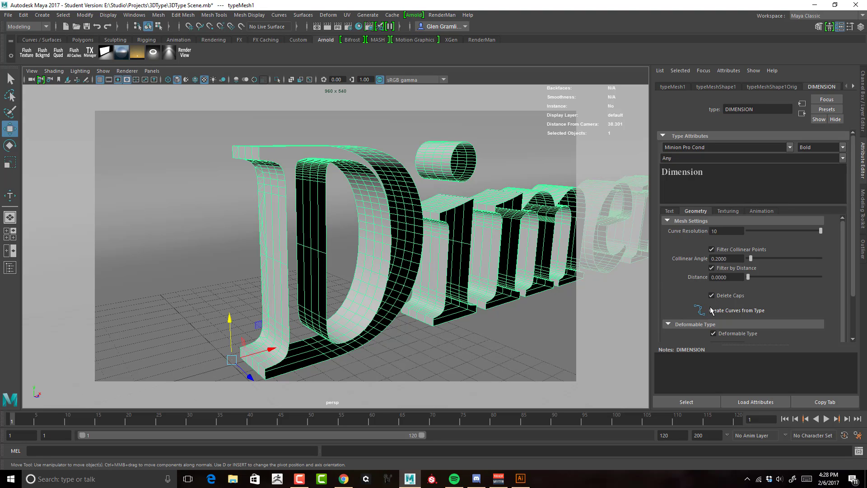
left_click(716, 300)
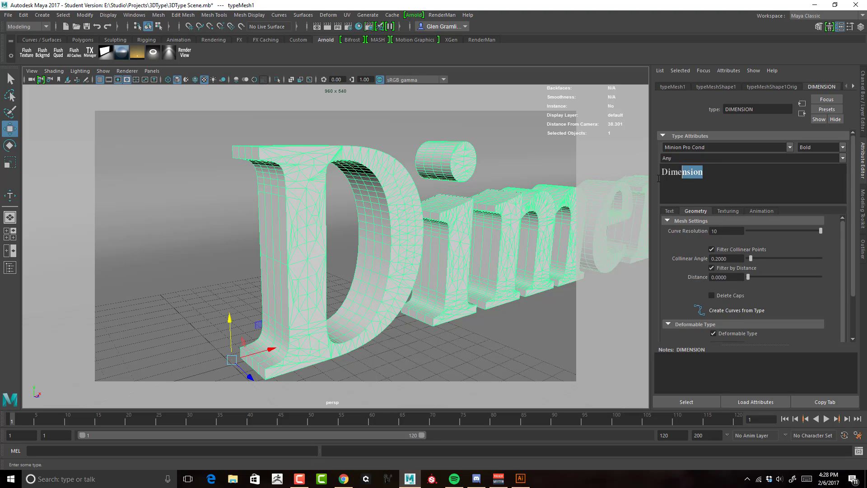
Make the letter extrusion shallower with a zero extrude offset
left_click_drag(677, 173, 778, 179)
scroll(742, 237, "down", 3)
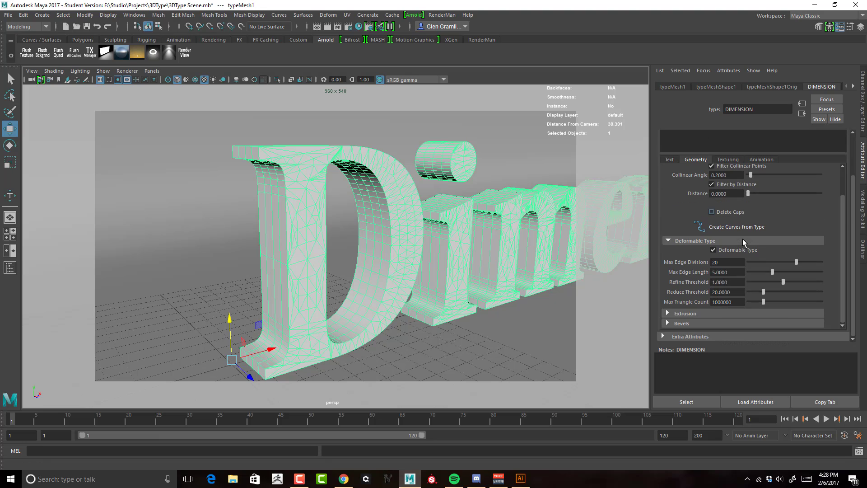
left_click(679, 313)
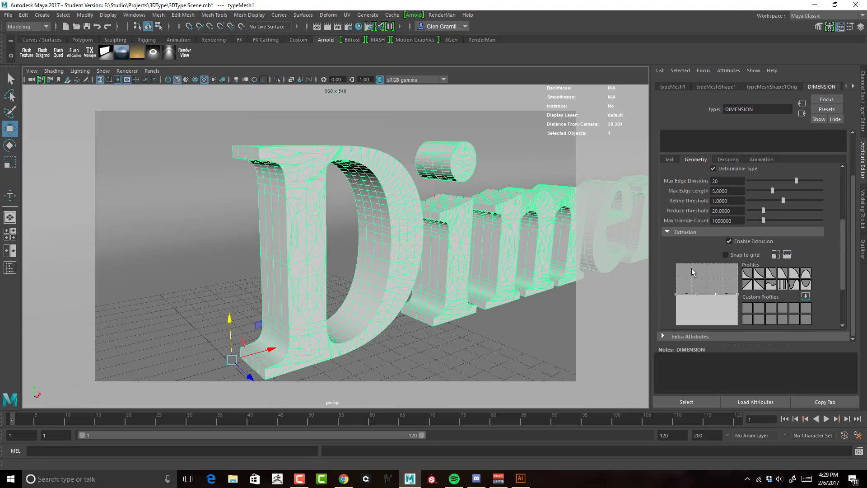
scroll(692, 268, "down", 1)
scroll(691, 268, "down", 2)
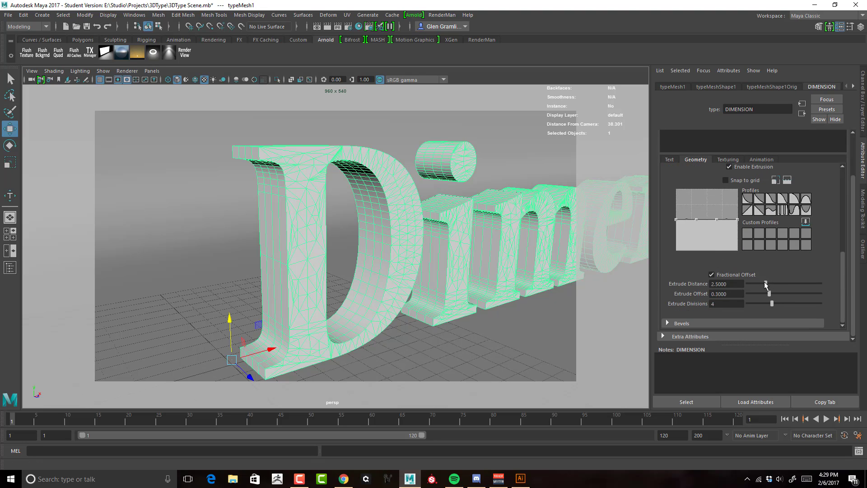
mouse_move(773, 286)
left_mouse_down()
mouse_move(761, 290)
mouse_move(767, 295)
mouse_move(681, 297)
left_mouse_up()
type("0")
key("Return")
Compare several extrusion profile presets and settle on the concave curved one
left_click(750, 201)
left_click(760, 201)
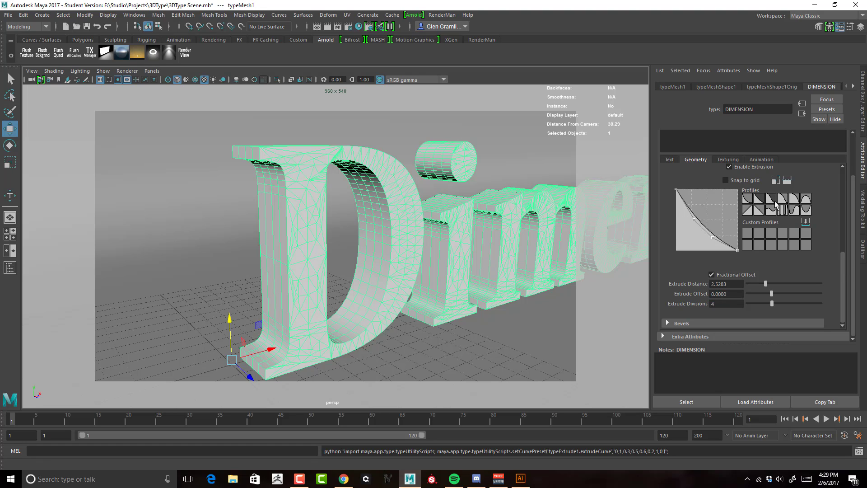
left_click(776, 201)
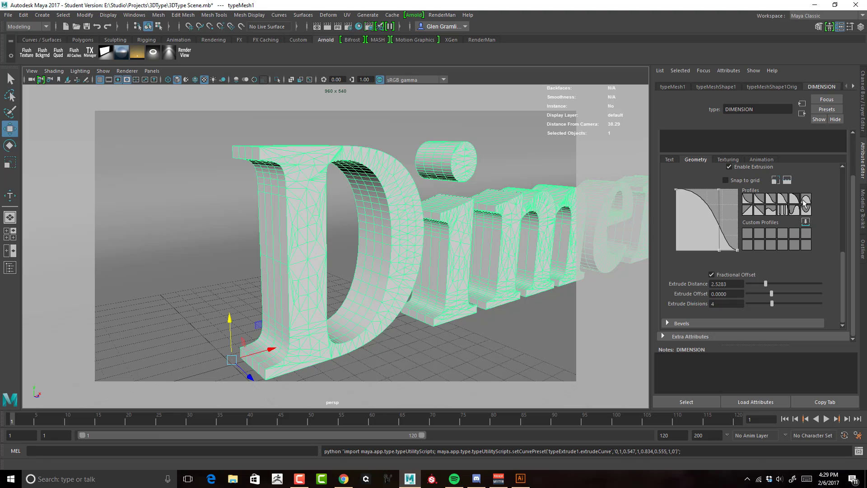
left_click(805, 200)
left_click(783, 210)
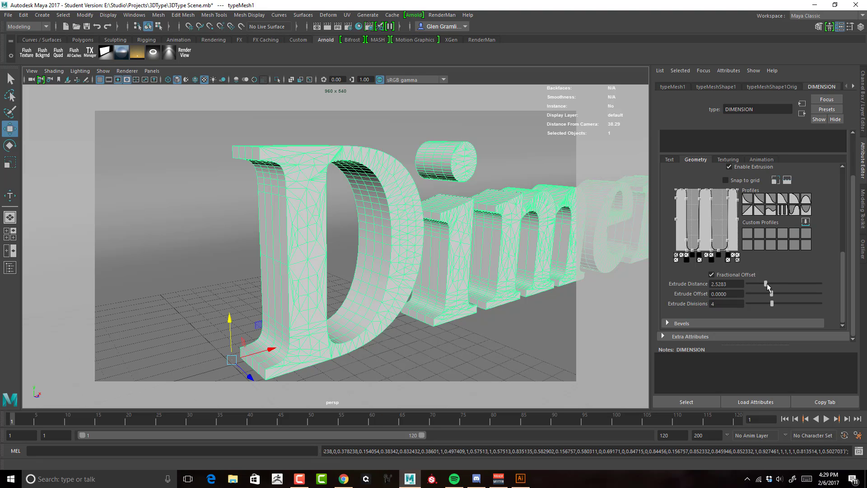
left_click_drag(766, 283, 765, 285)
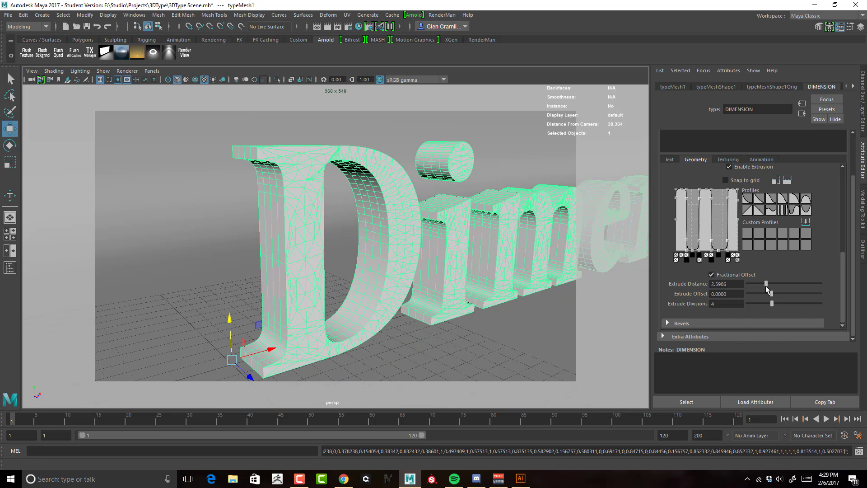
left_click(748, 210)
left_click(746, 199)
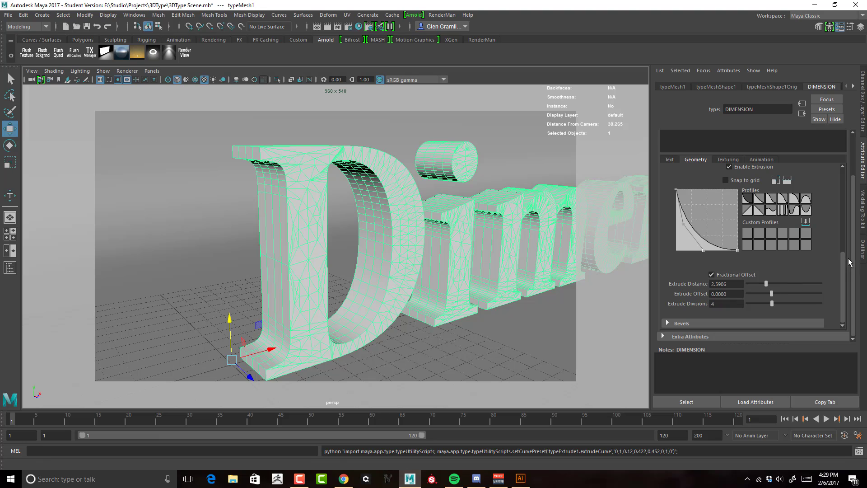
Turn on Outer Bevel and switch the text font to Mistral
left_click(671, 320)
scroll(681, 272, "down", 1)
scroll(681, 273, "down", 2)
scroll(682, 273, "down", 1)
scroll(681, 273, "down", 1)
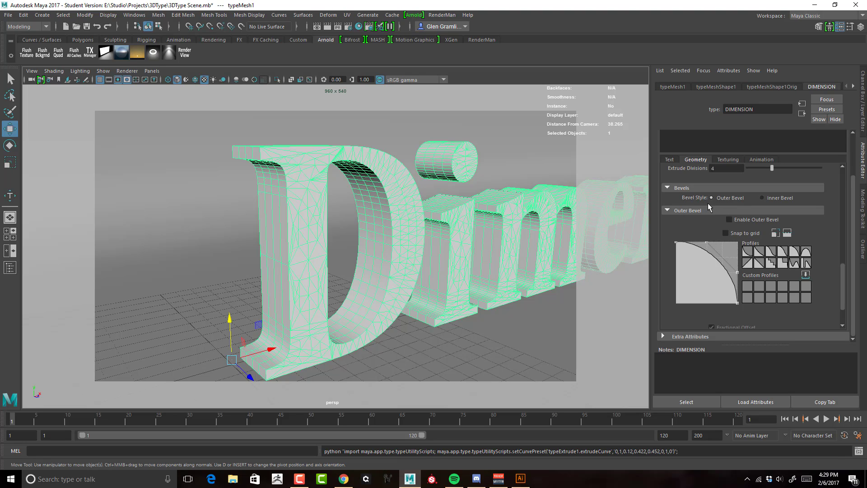
left_click(730, 219)
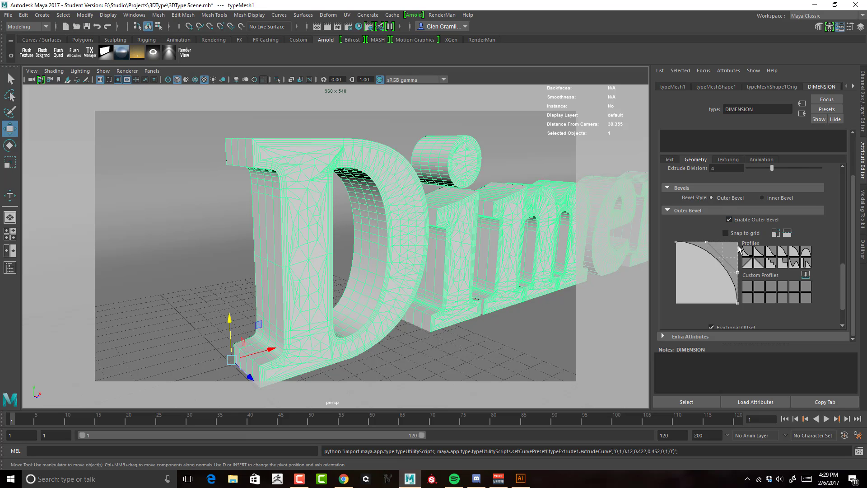
left_click_drag(512, 218, 583, 224, "alt")
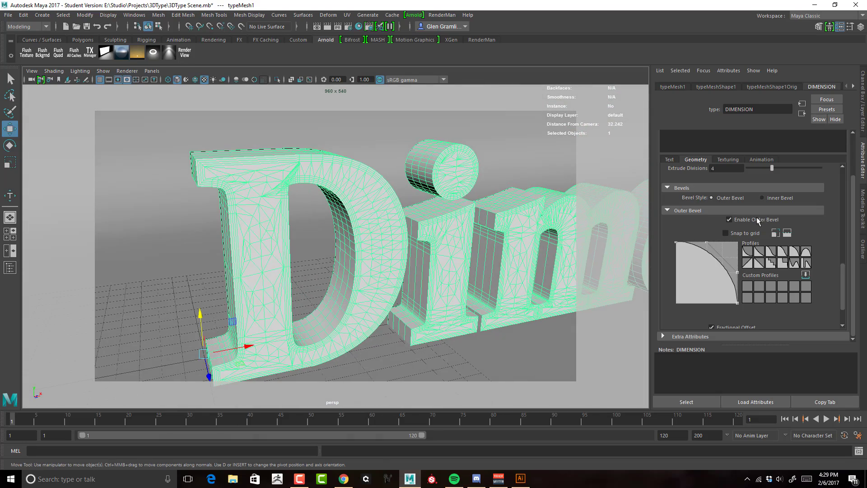
scroll(757, 224, "up", 3)
scroll(757, 224, "up", 3)
scroll(755, 217, "up", 3)
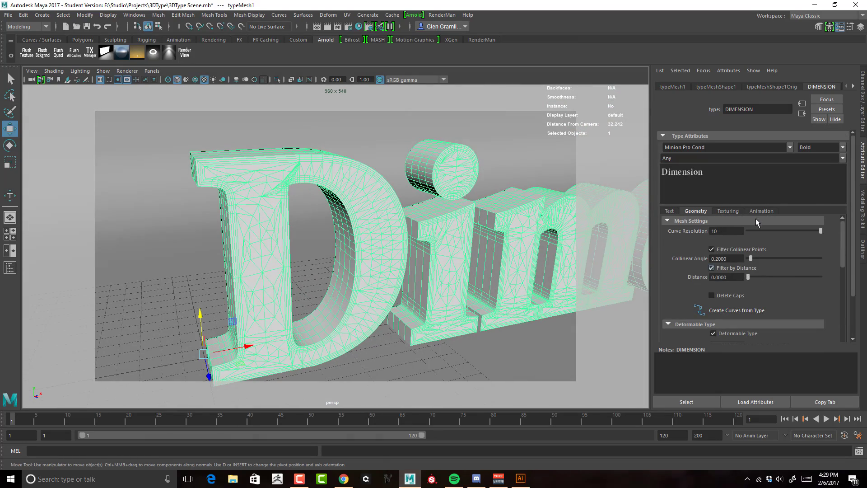
left_click(791, 147)
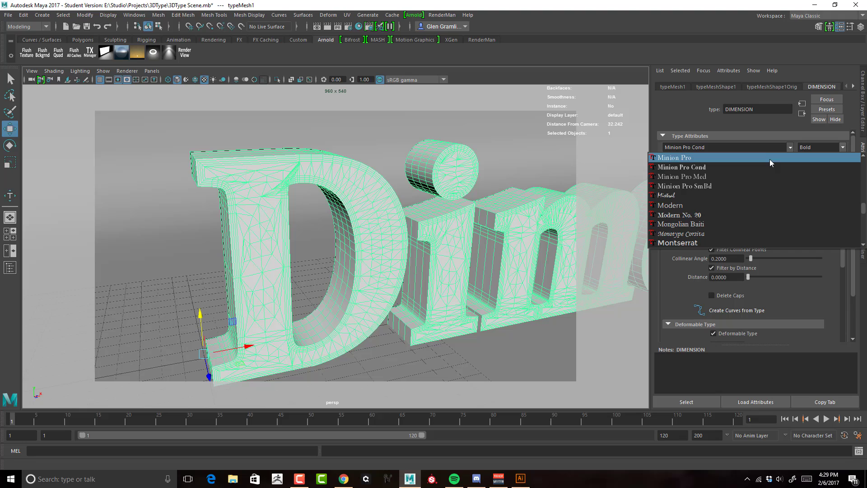
left_click(754, 195)
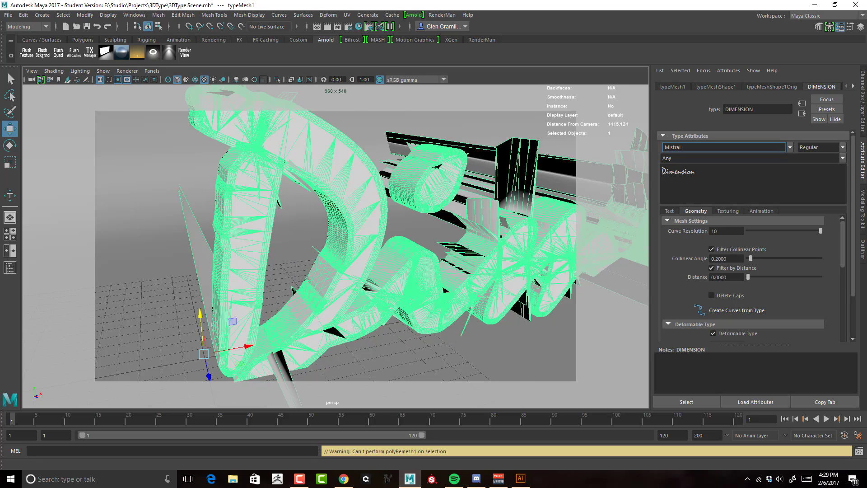
mouse_move(487, 176)
left_mouse_down("alt")
mouse_move(532, 171)
mouse_move(477, 186)
mouse_move(488, 190)
left_mouse_up("alt")
scroll(724, 288, "down", 4)
scroll(724, 289, "down", 3)
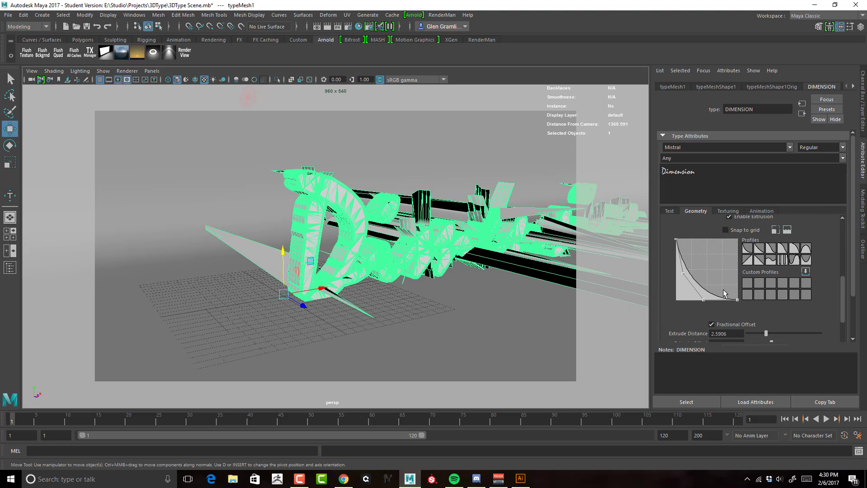
scroll(724, 293, "up", 2)
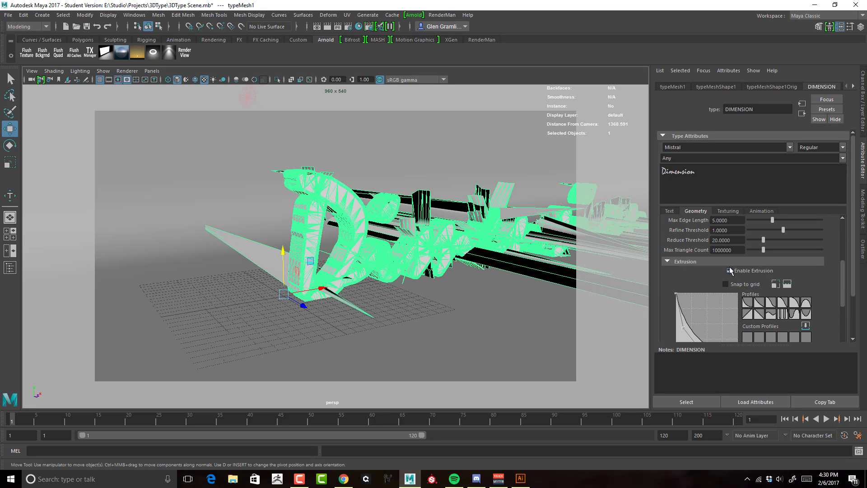
scroll(734, 271, "down", 5)
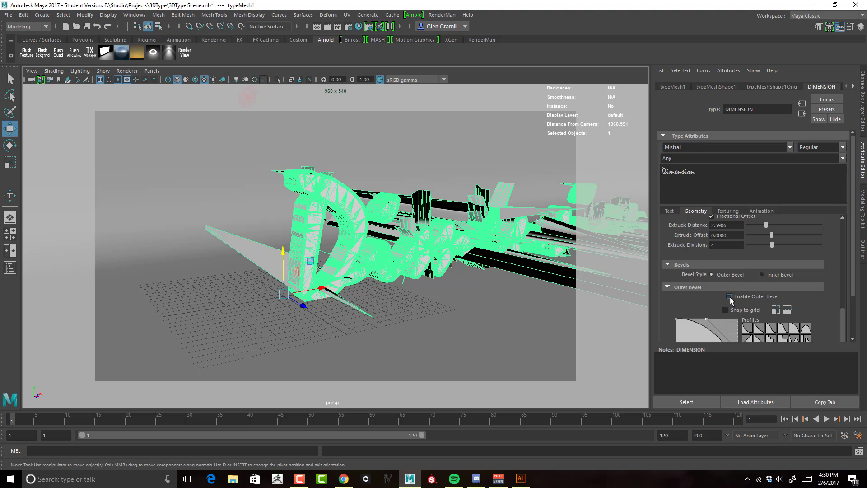
Turn Outer Bevel off and set Bevel Style to Inner Bevel
left_click(728, 296)
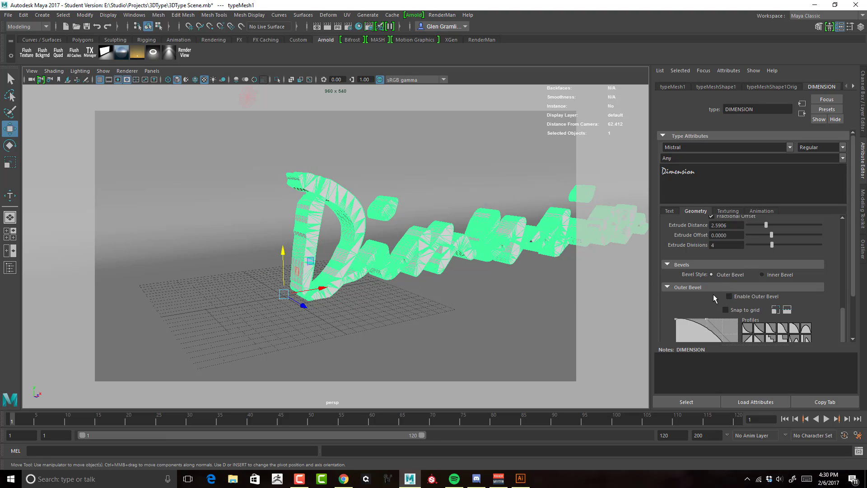
left_click(766, 274)
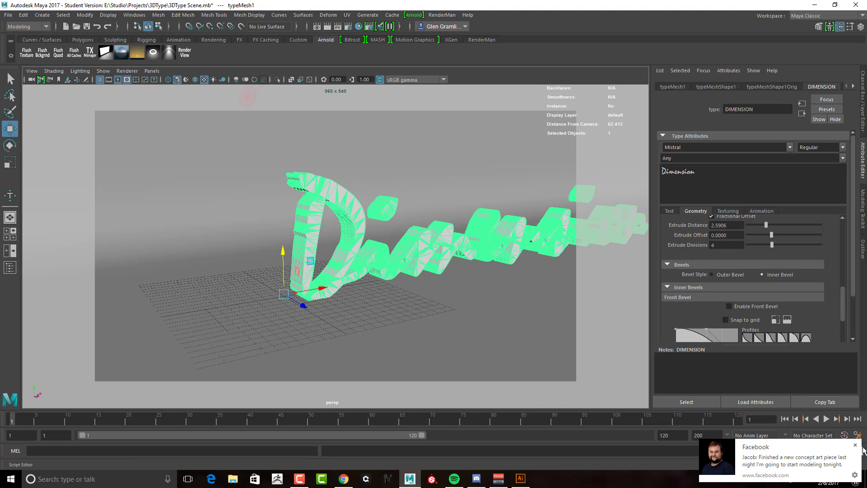
scroll(531, 291, "up", 2)
scroll(531, 291, "up", 1)
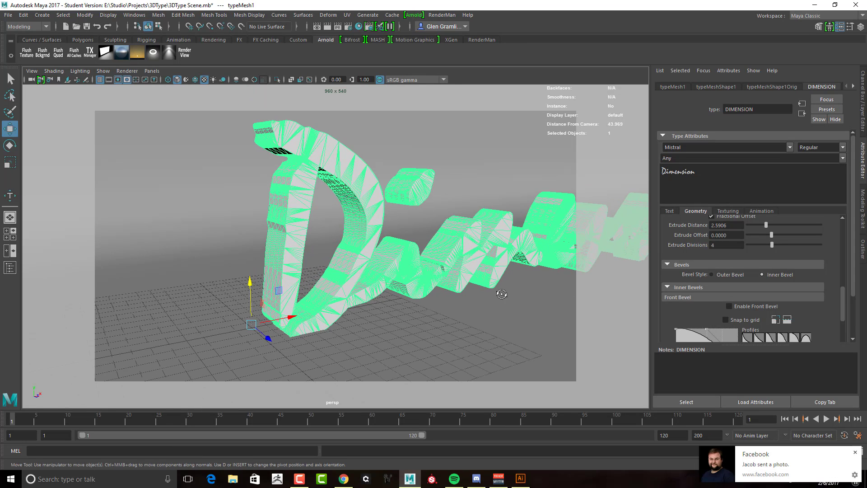
scroll(500, 292, "up", 1)
scroll(499, 293, "up", 1)
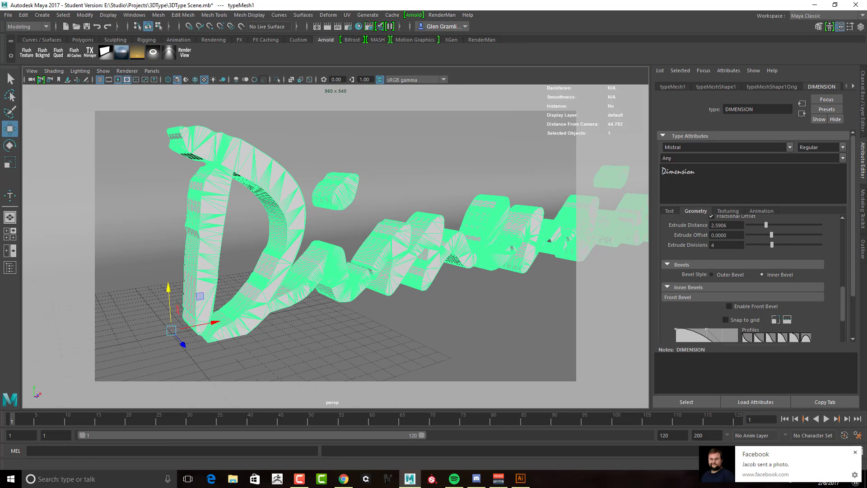
left_click(855, 452)
scroll(548, 297, "up", 1)
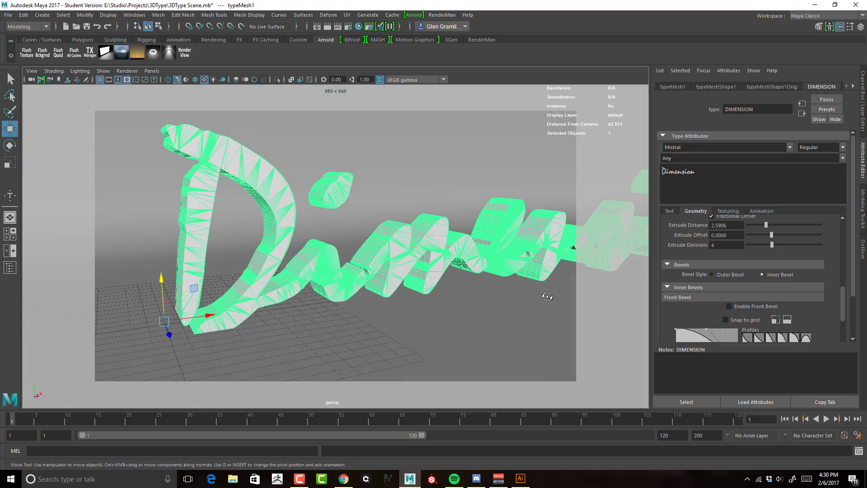
scroll(547, 296, "up", 1)
scroll(535, 291, "up", 1)
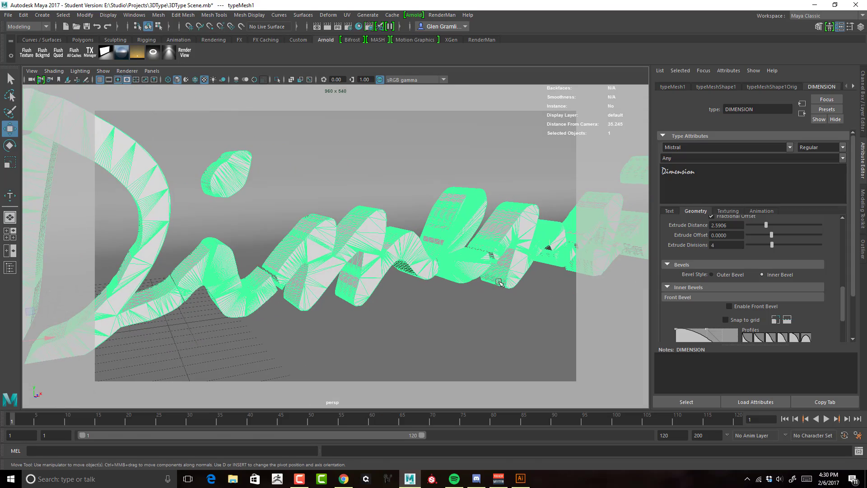
scroll(497, 280, "up", 1)
scroll(406, 271, "up", 1)
scroll(406, 278, "up", 1)
scroll(400, 281, "up", 1)
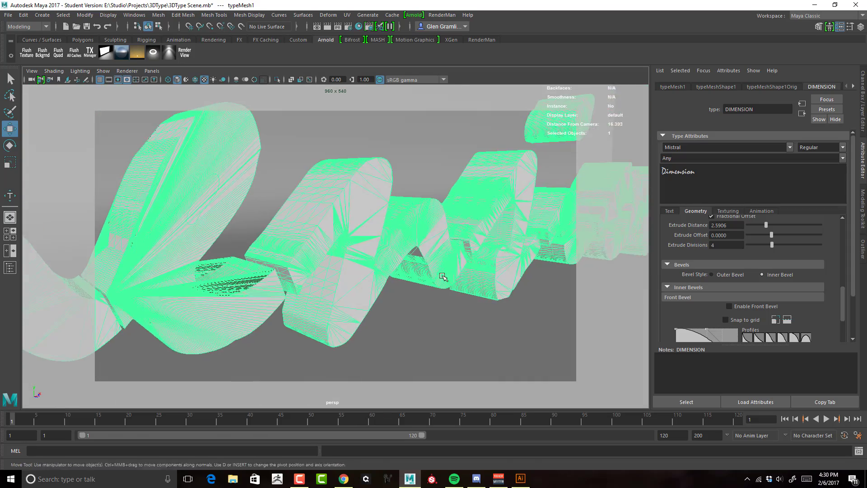
scroll(401, 280, "down", 1)
scroll(402, 274, "down", 1)
scroll(408, 262, "down", 1)
scroll(408, 263, "down", 1)
scroll(446, 256, "down", 1)
scroll(454, 253, "down", 1)
scroll(396, 258, "down", 1)
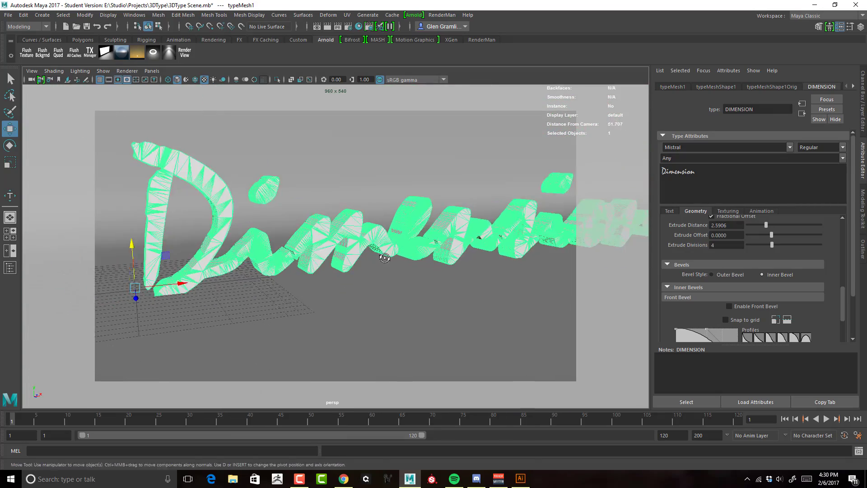
scroll(396, 258, "down", 2)
scroll(770, 269, "up", 2)
scroll(770, 269, "up", 2)
scroll(769, 268, "up", 2)
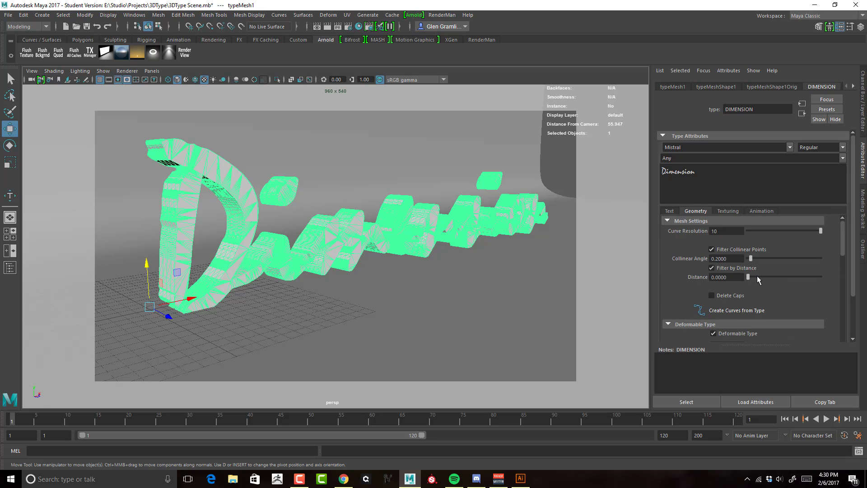
Drag Filter by Distance down to 0.0000 to re-tessellate the Mistral letters
left_click_drag(771, 277, 748, 277)
scroll(784, 274, "down", 2)
scroll(784, 274, "down", 2)
scroll(783, 275, "up", 2)
scroll(783, 275, "down", 2)
scroll(782, 272, "up", 3)
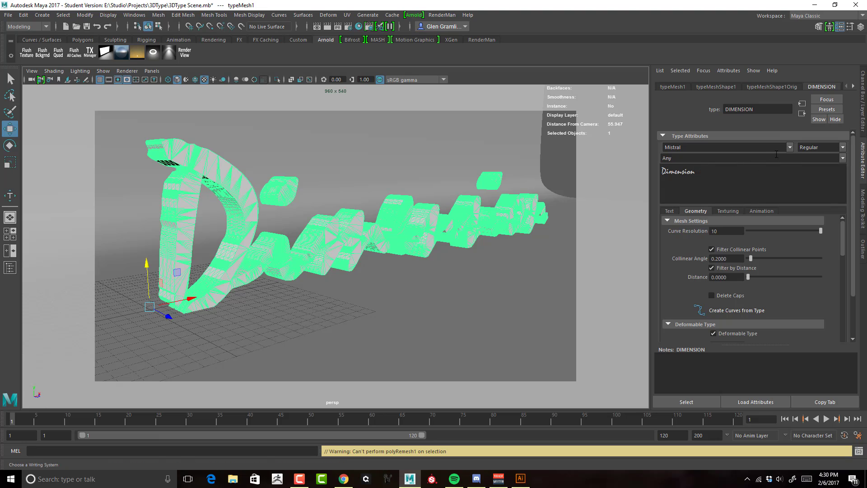
Switch the font to Franklin Gothic Heavy and correct the text to read DIMENSION
left_click(791, 147)
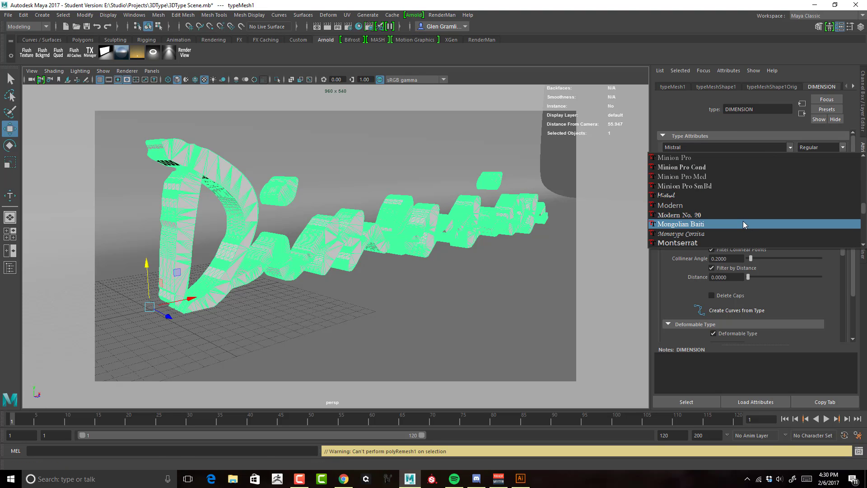
scroll(743, 221, "up", 2)
scroll(743, 220, "up", 3)
scroll(741, 222, "up", 3)
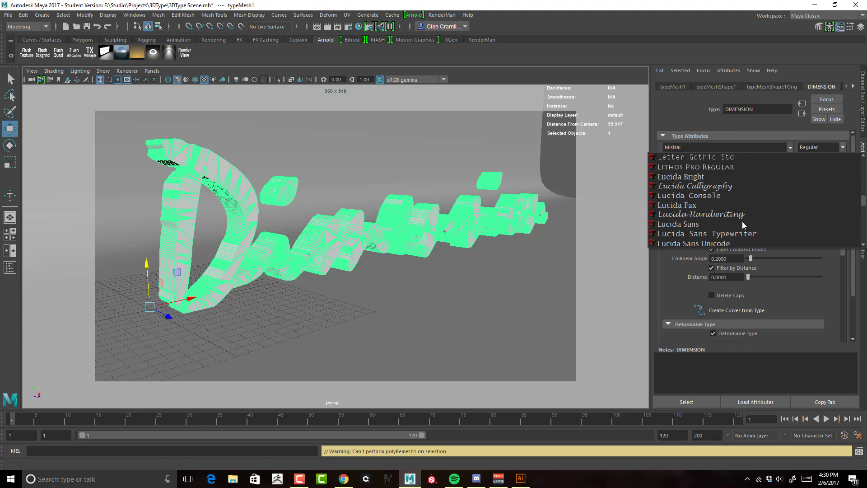
scroll(741, 221, "up", 2)
scroll(741, 222, "up", 2)
scroll(741, 221, "up", 2)
scroll(742, 222, "up", 2)
scroll(741, 222, "up", 3)
scroll(741, 222, "up", 2)
scroll(741, 222, "up", 3)
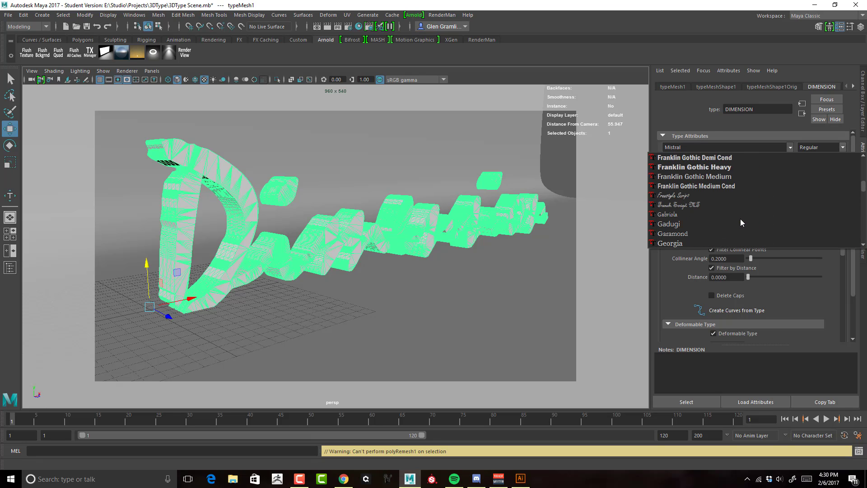
left_click(742, 168)
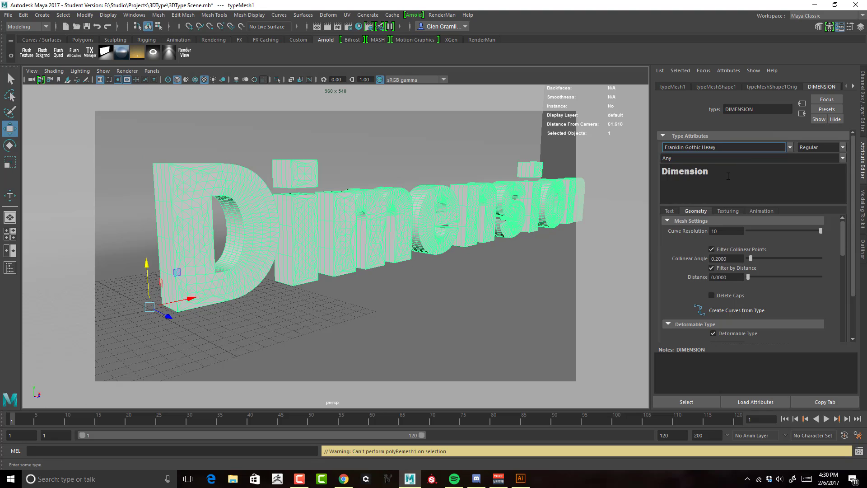
left_click_drag(728, 175, 620, 184)
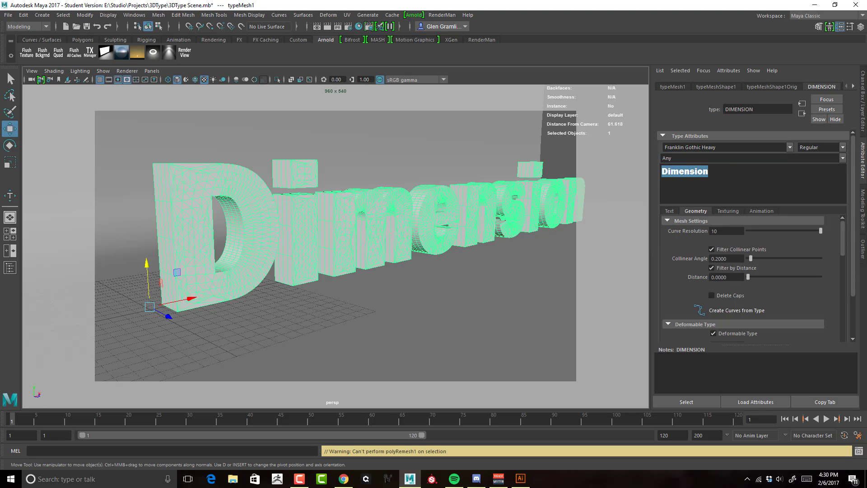
type("DIM")
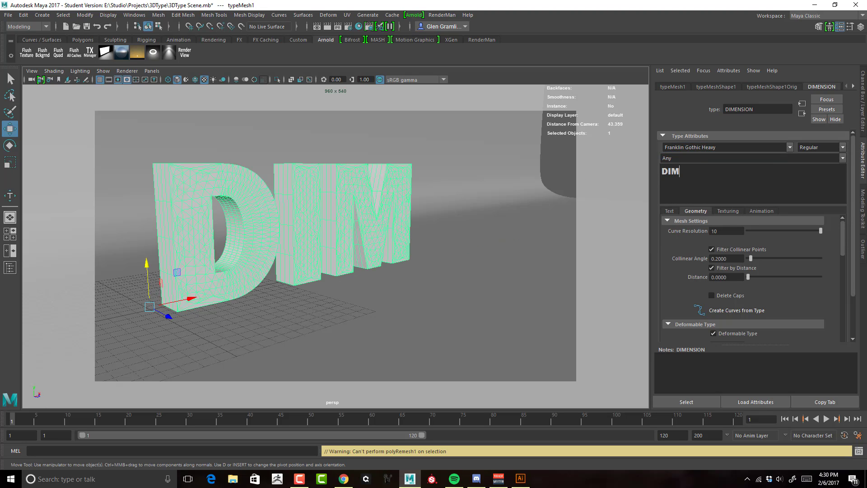
type("NE")
key("BackSpace")
key("BackSpace")
type("E")
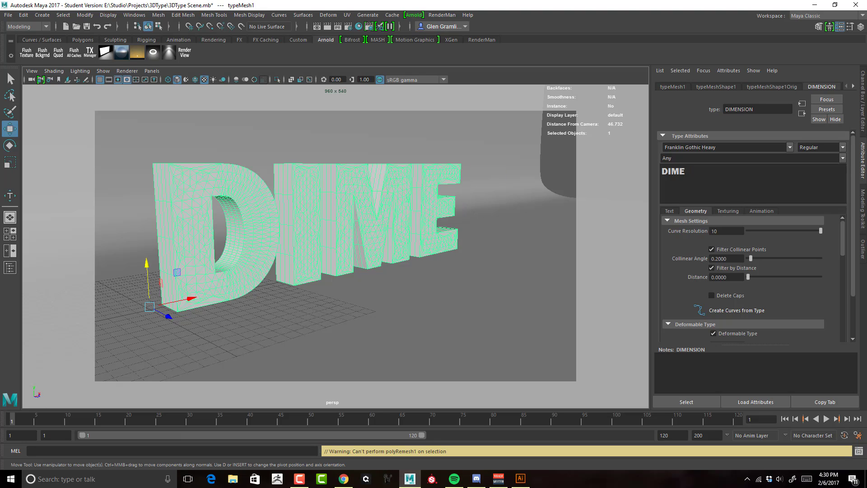
type("NSION")
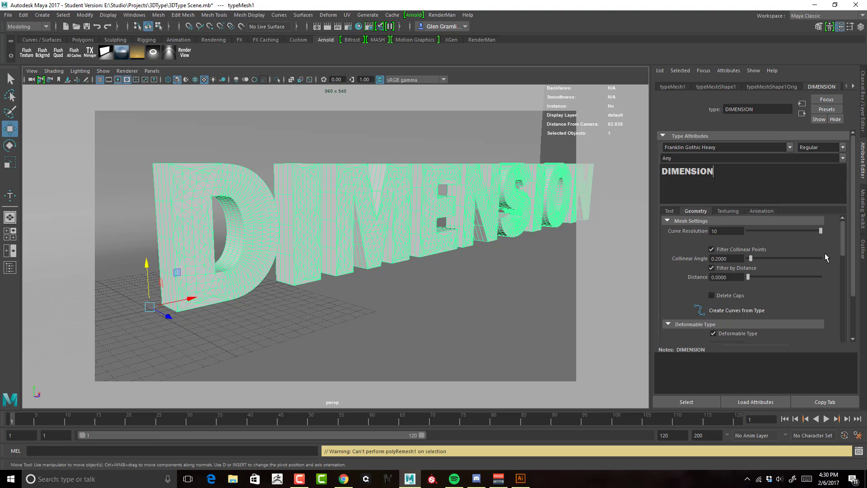
Add a non-fractional front bevel with distance about 0.29 and offset 0.36
mouse_move(333, 252)
left_mouse_down("alt")
mouse_move(340, 263)
mouse_move(376, 268)
left_mouse_up("alt")
scroll(724, 302, "down", 5)
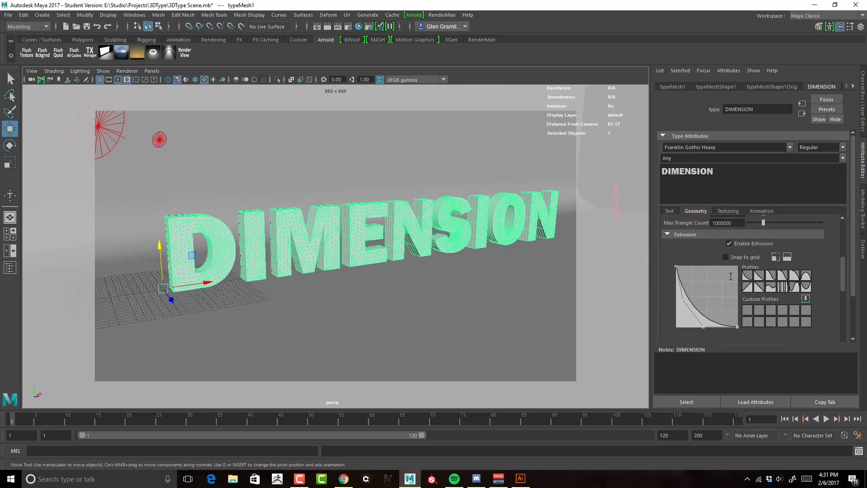
scroll(730, 276, "down", 2)
scroll(734, 283, "down", 2)
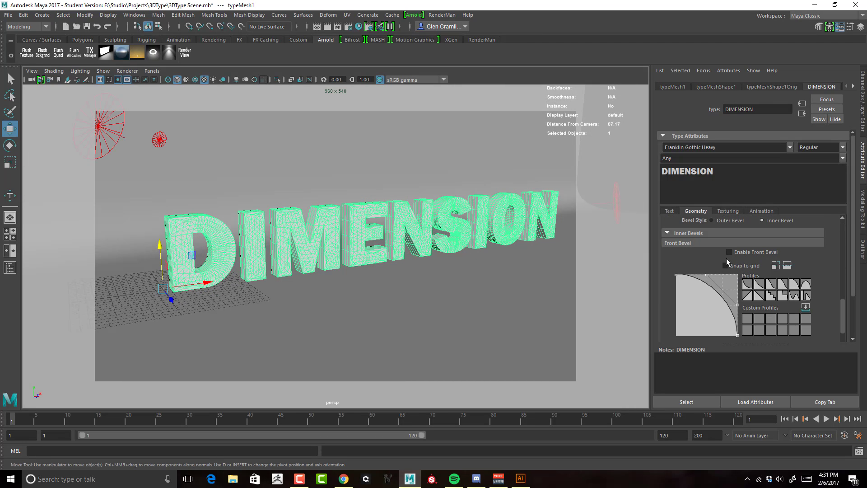
scroll(731, 258, "up", 1)
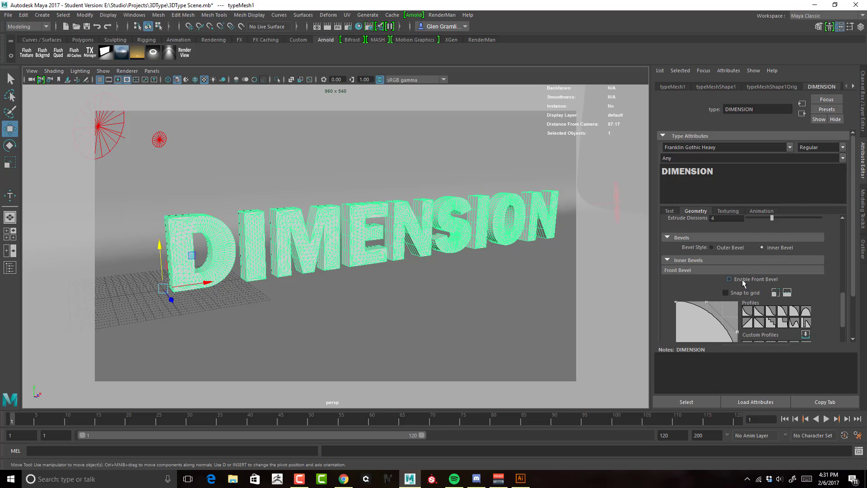
left_click_drag(591, 292, 386, 271, "alt")
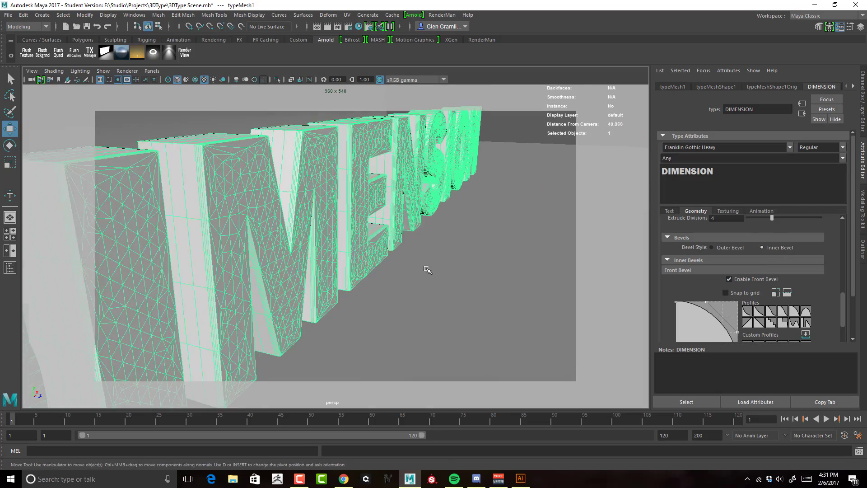
right_click_drag(416, 267, 601, 228, "alt")
left_click_drag(601, 228, 575, 238, "alt")
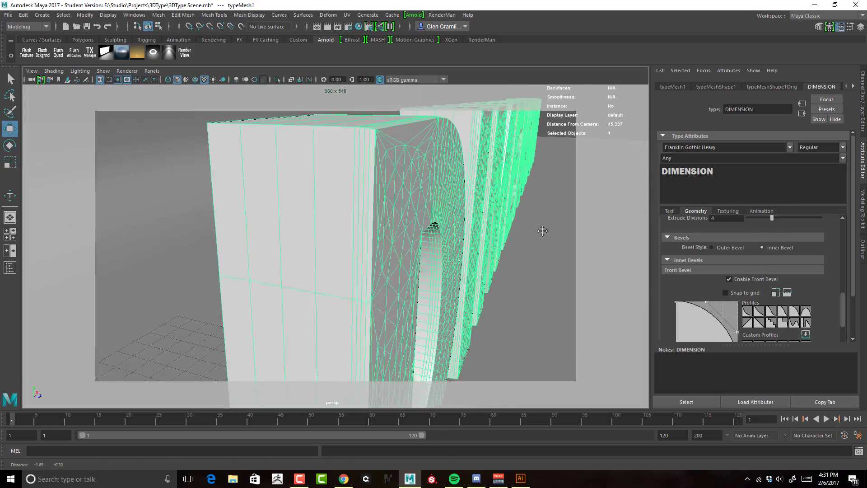
scroll(785, 265, "down", 2)
scroll(785, 265, "down", 2)
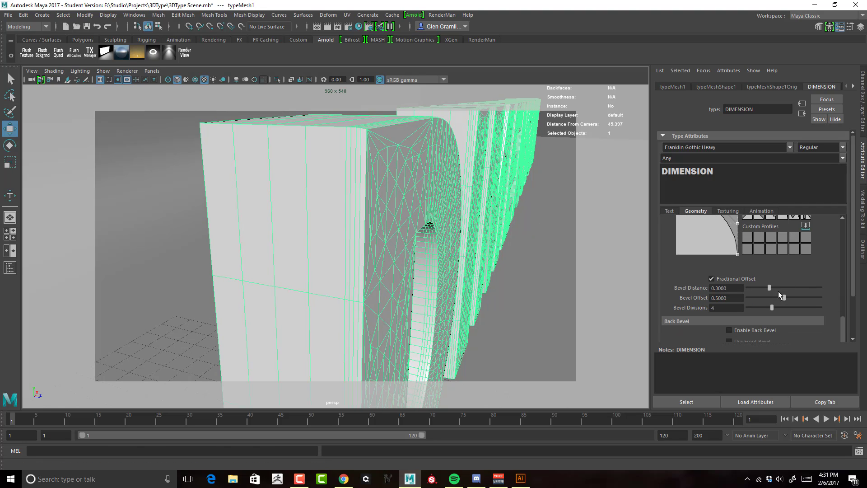
left_click(713, 280)
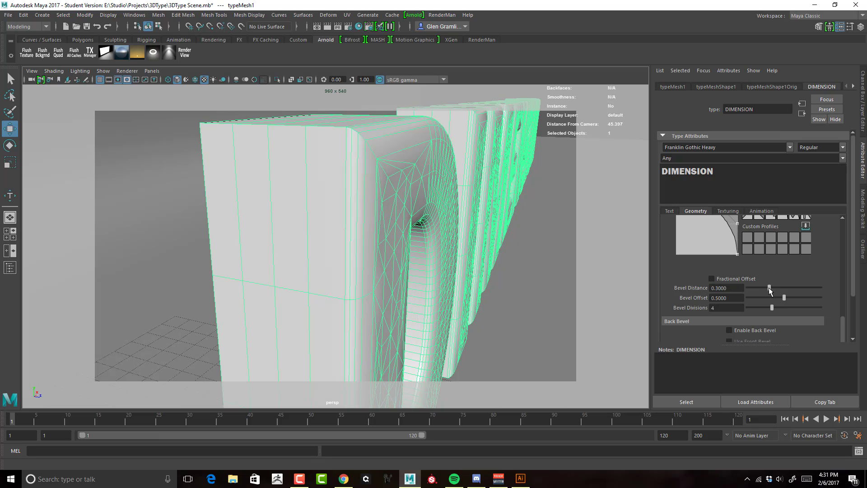
mouse_move(768, 288)
left_mouse_down()
mouse_move(756, 287)
mouse_move(781, 299)
left_mouse_up()
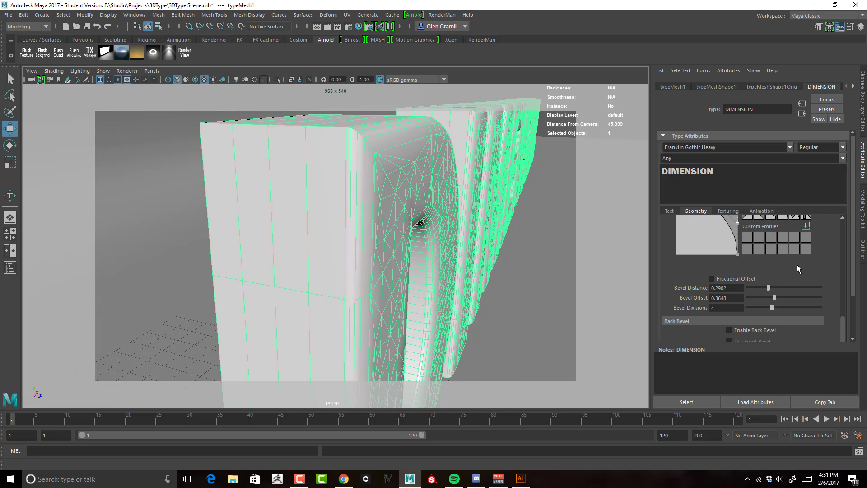
scroll(812, 271, "up", 2)
Compare front bevel profiles, choose the straight diagonal one, and set Bevel Divisions to 1
left_click(748, 257)
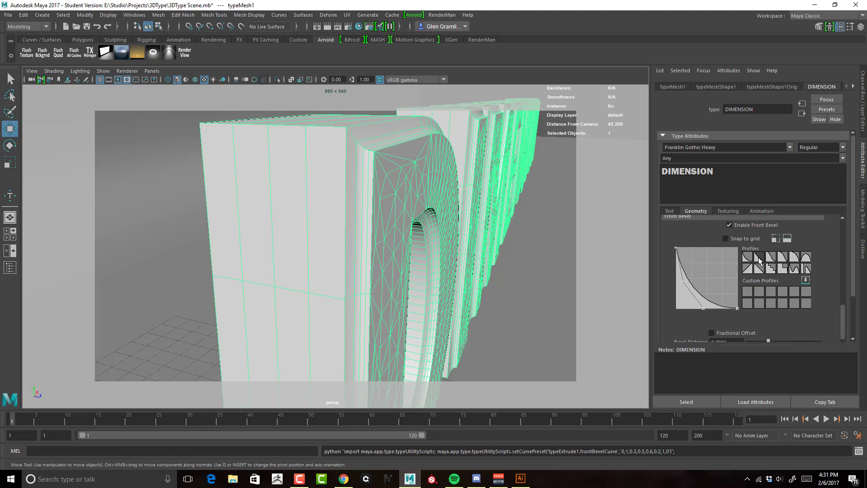
left_click(759, 259)
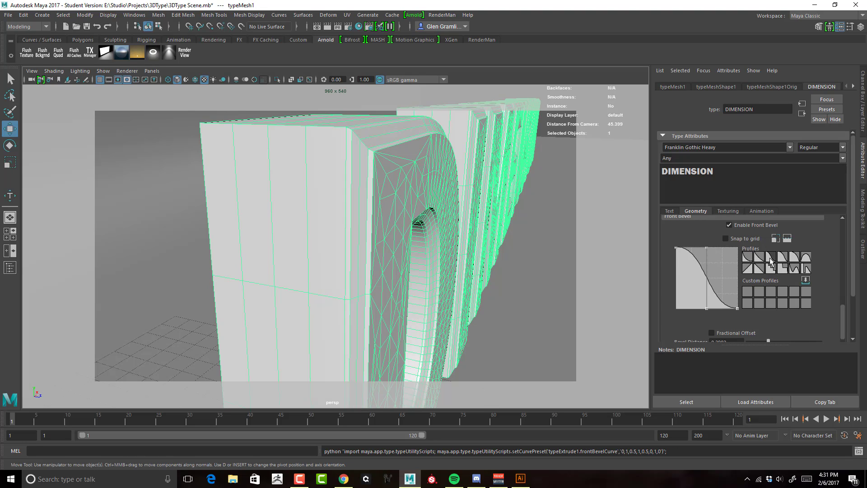
left_click(784, 258)
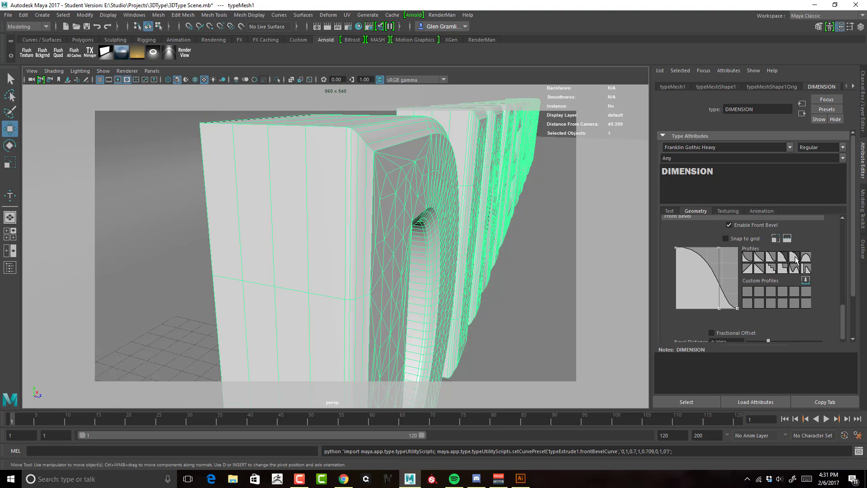
left_click(794, 257)
left_click(770, 269)
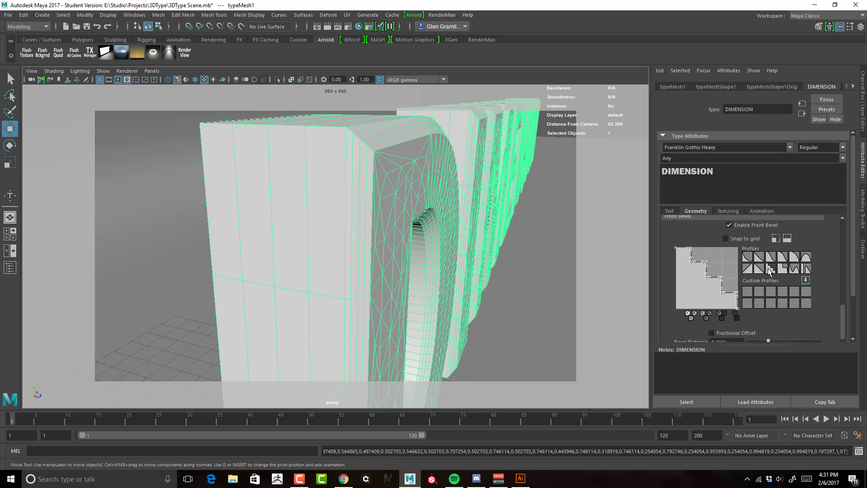
left_click(785, 268)
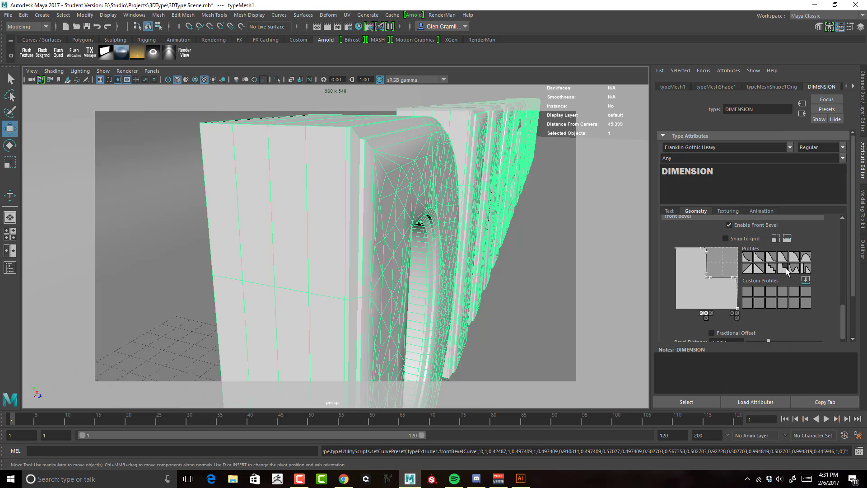
left_click(794, 269)
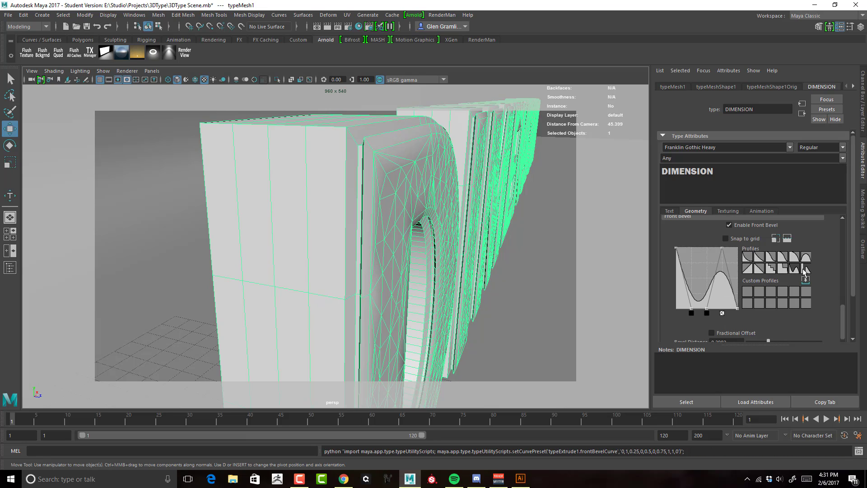
left_click(748, 269)
left_click(757, 269)
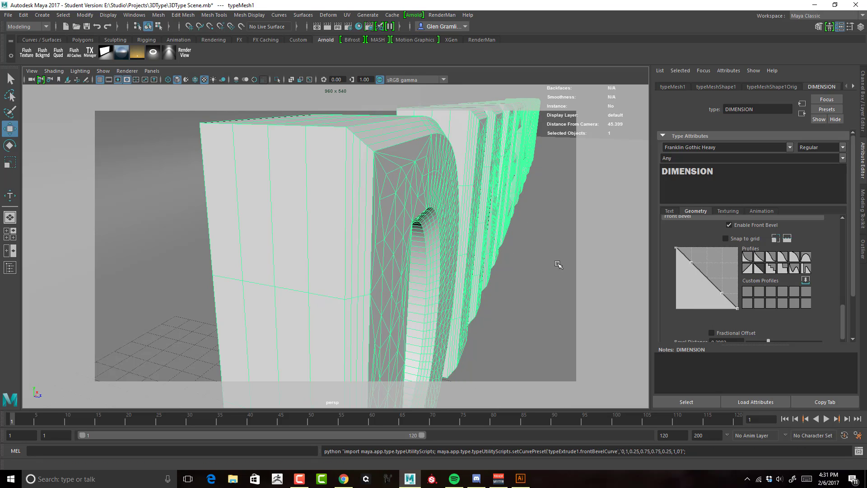
scroll(763, 284, "down", 2)
scroll(762, 284, "down", 1)
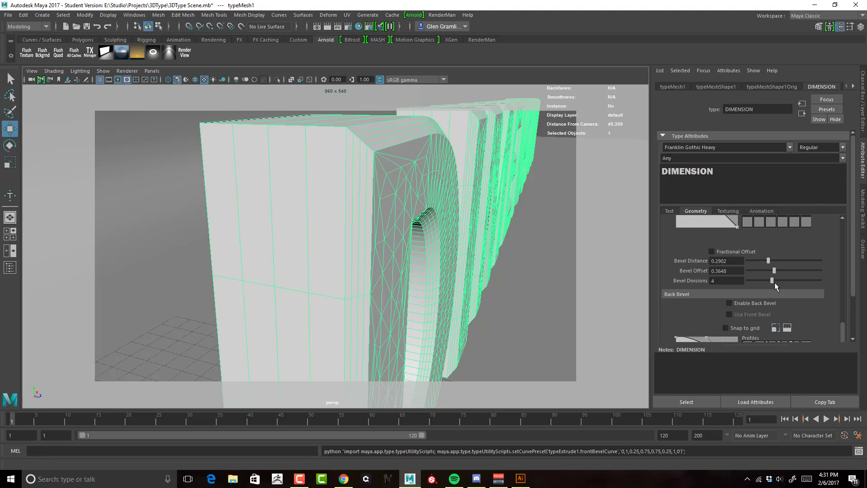
left_click_drag(769, 280, 746, 283)
scroll(454, 274, "down", 3)
scroll(386, 225, "down", 2)
scroll(386, 225, "down", 2)
scroll(384, 227, "down", 2)
scroll(400, 230, "down", 3)
After tumbling the view, restore the cameraView1 bookmark
left_click_drag(405, 232, 328, 234, "alt")
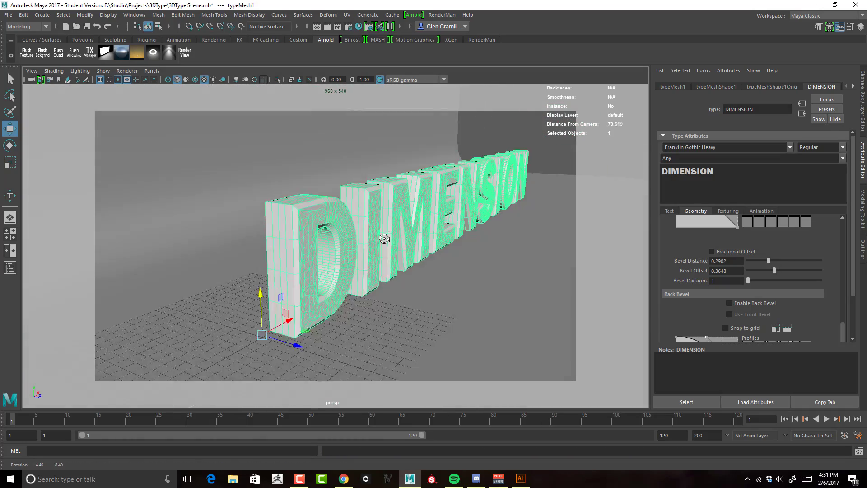
left_click_drag(188, 195, 163, 190, "alt")
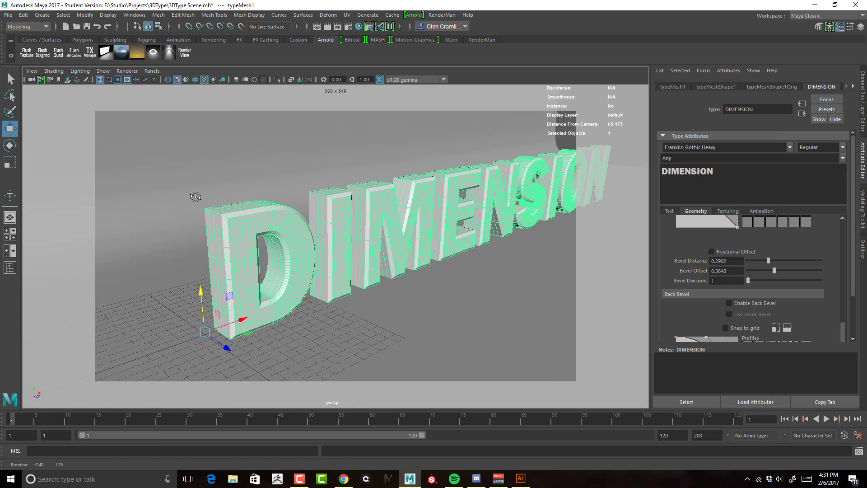
left_click(33, 73)
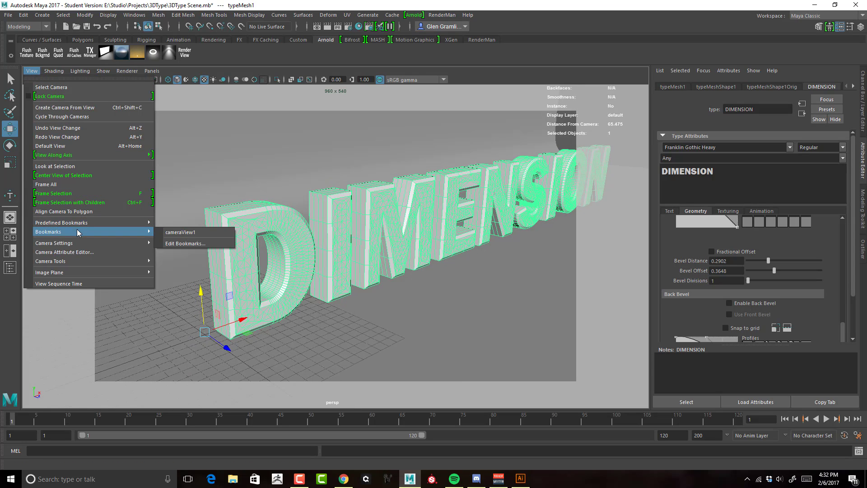
left_click(176, 232)
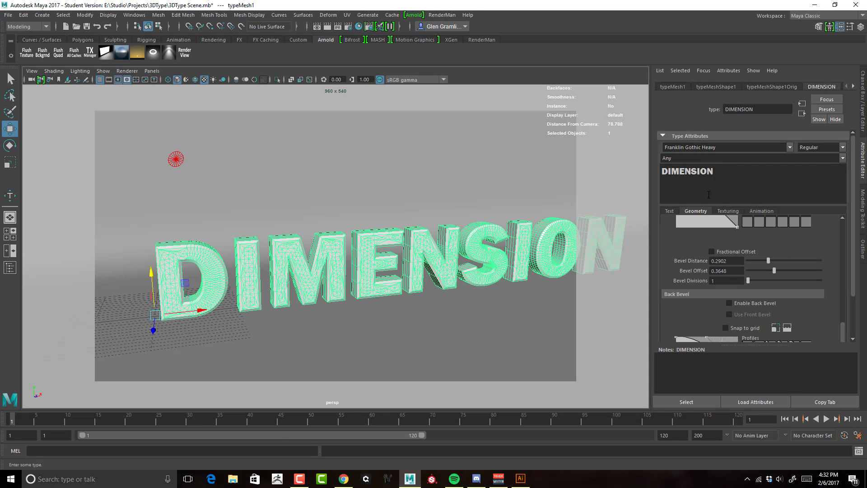
Browse the type's Texturing, Animation and Text attribute tabs
left_click(728, 211)
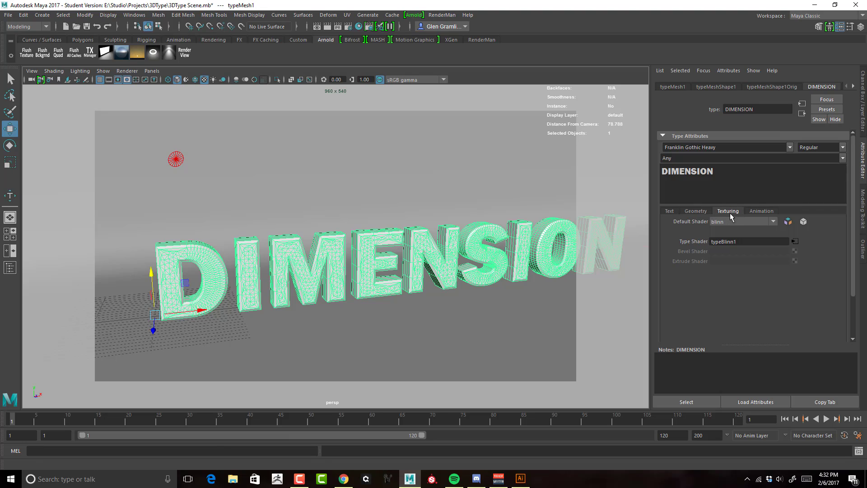
left_click(761, 211)
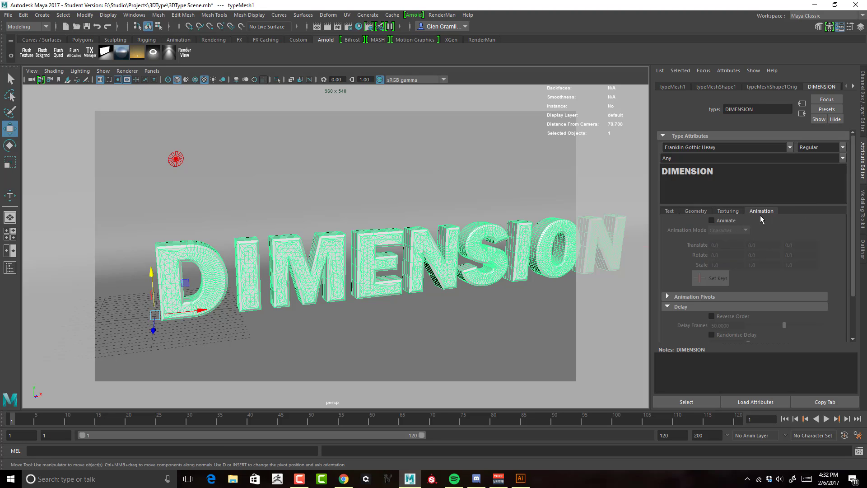
left_click(668, 211)
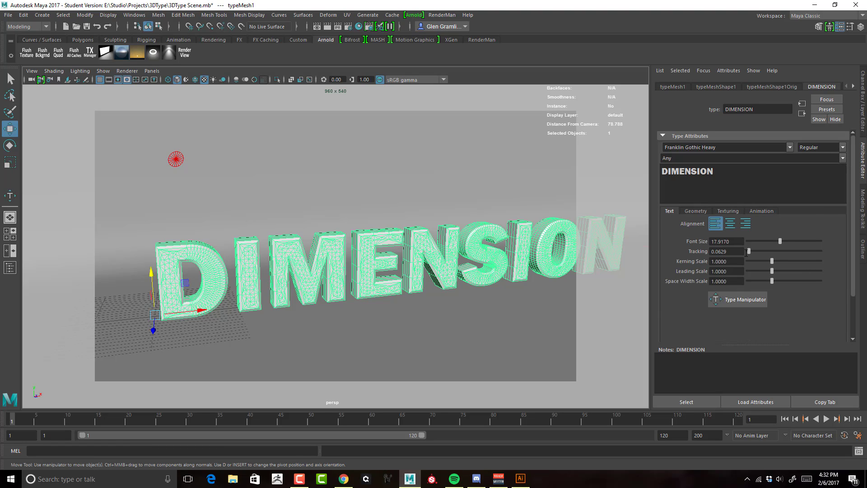
Lower the DIMENSION type's Font Size to about 13.15
left_click_drag(782, 240, 772, 247)
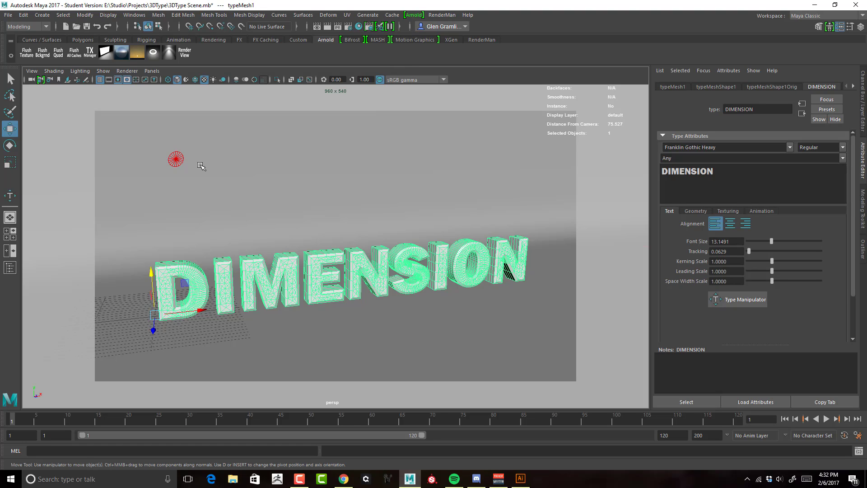
Render the perspective camera in Arnold RenderView from the Arnold shelf
left_click(184, 53)
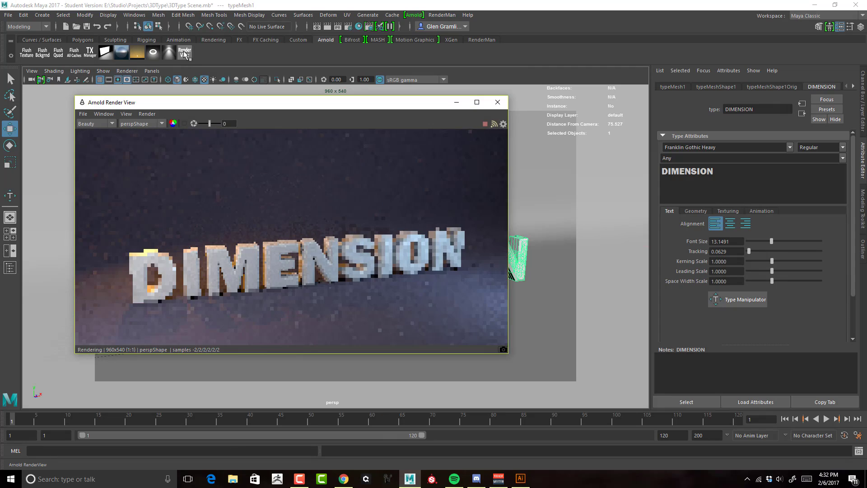